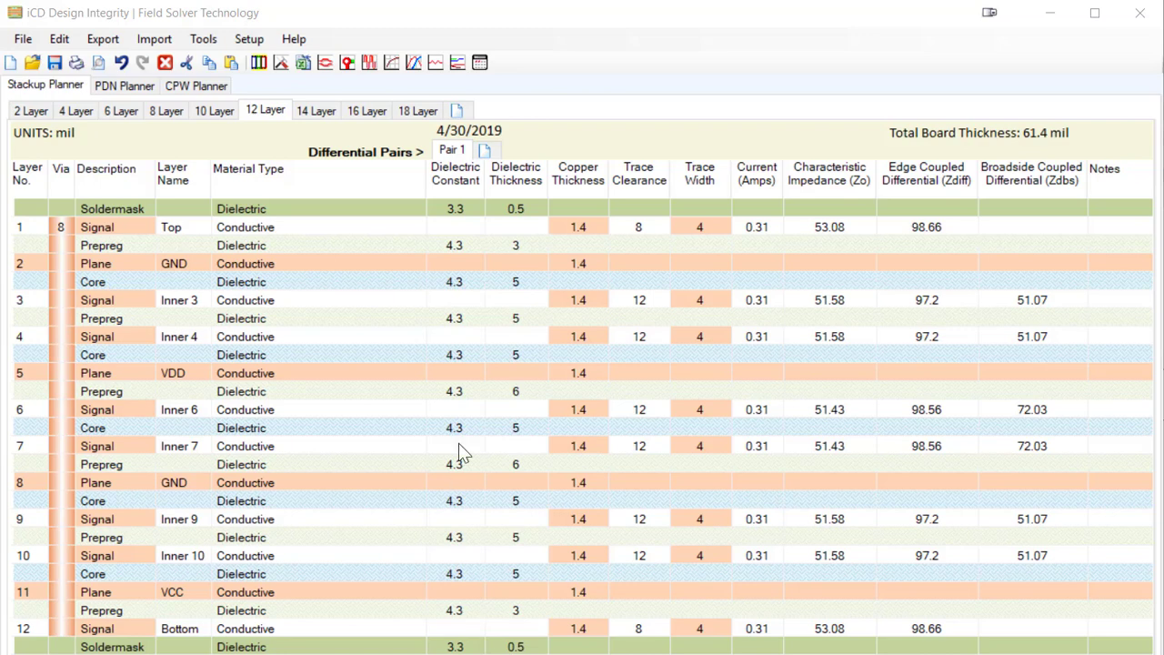
# Open the impedance plots for the Top signal layer and view the trace width, trace thickness, trace clearance and differential coupling curves.
pyautogui.click(694, 228)
pyautogui.rightClick(694, 234)
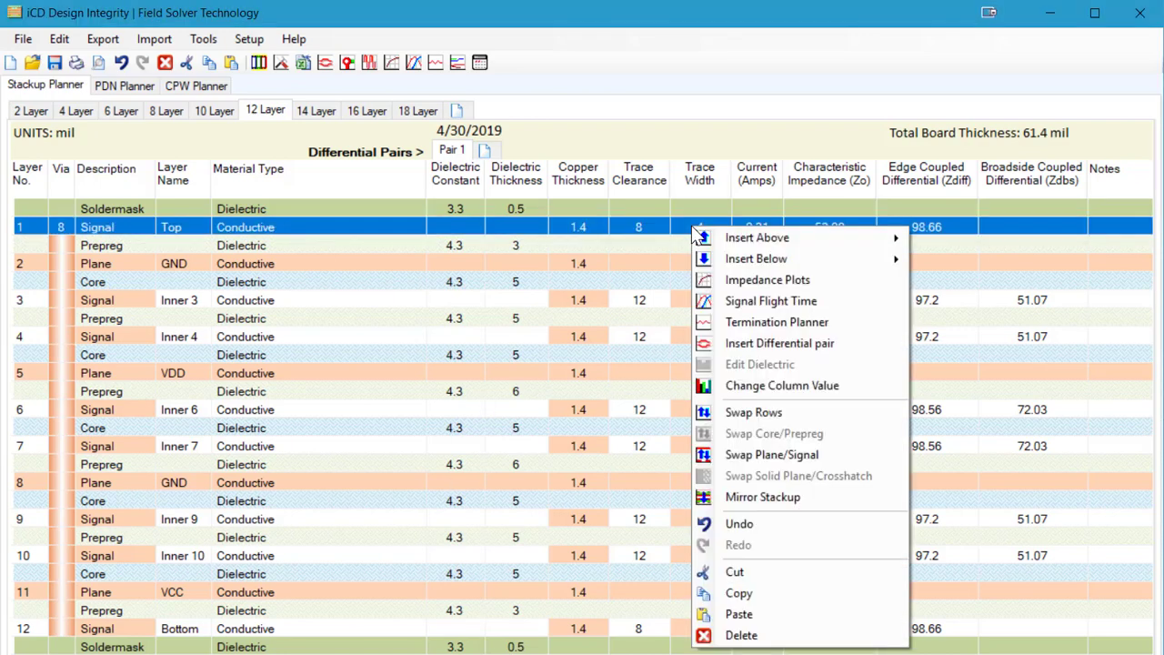
pyautogui.click(750, 283)
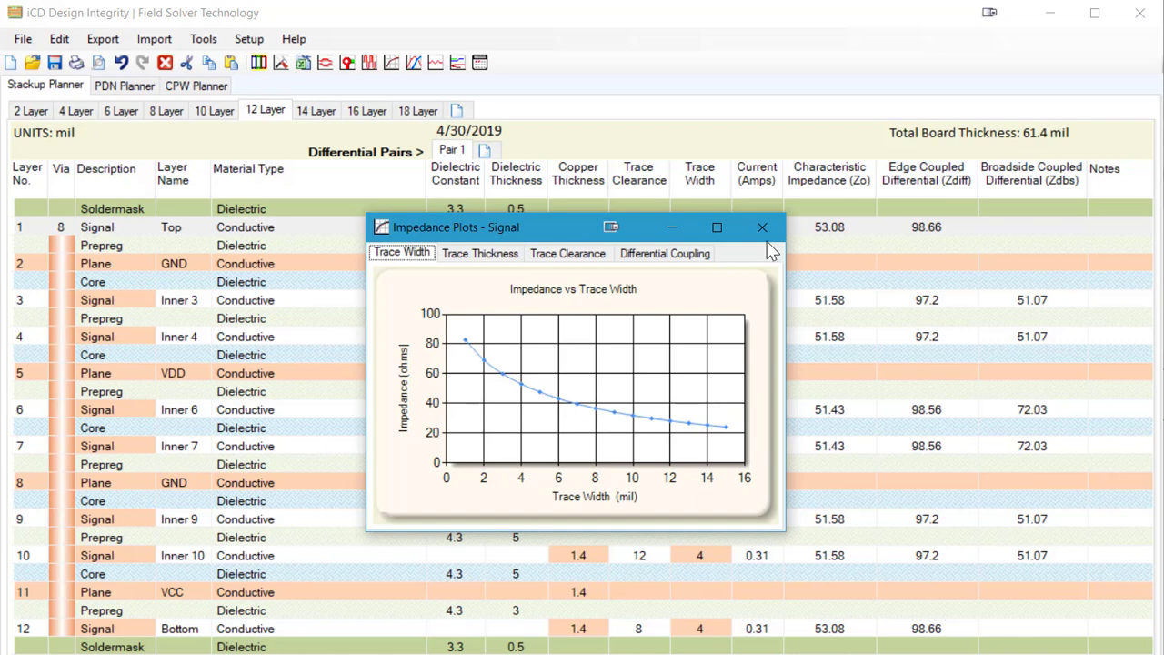
pyautogui.click(481, 253)
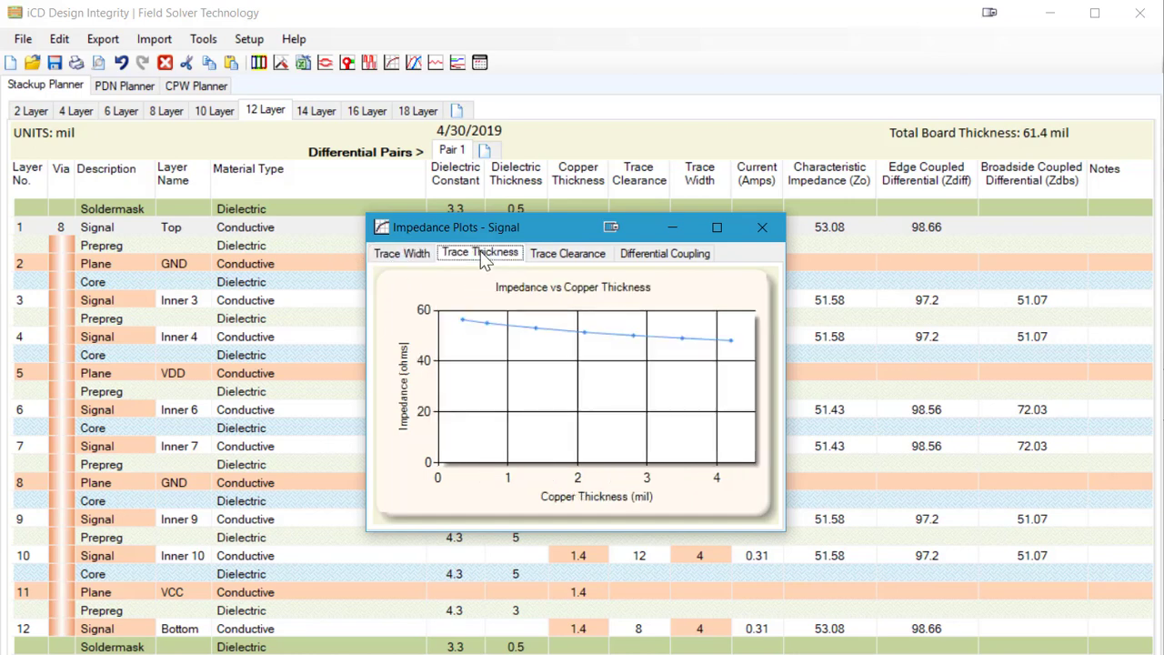
pyautogui.click(568, 254)
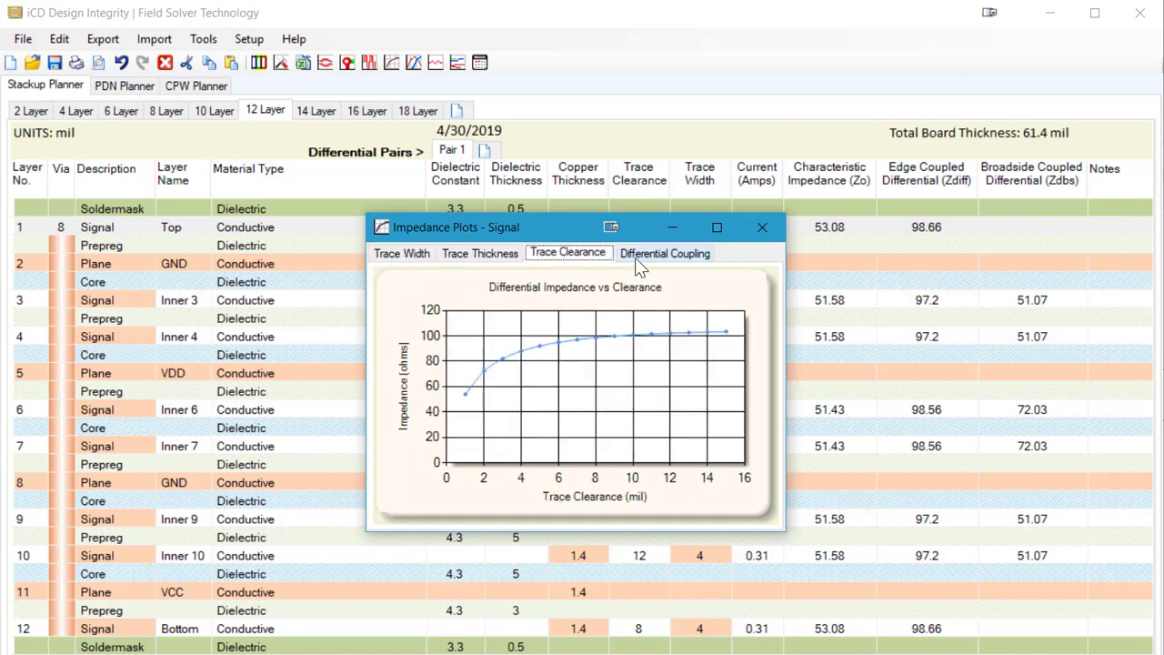
pyautogui.click(659, 256)
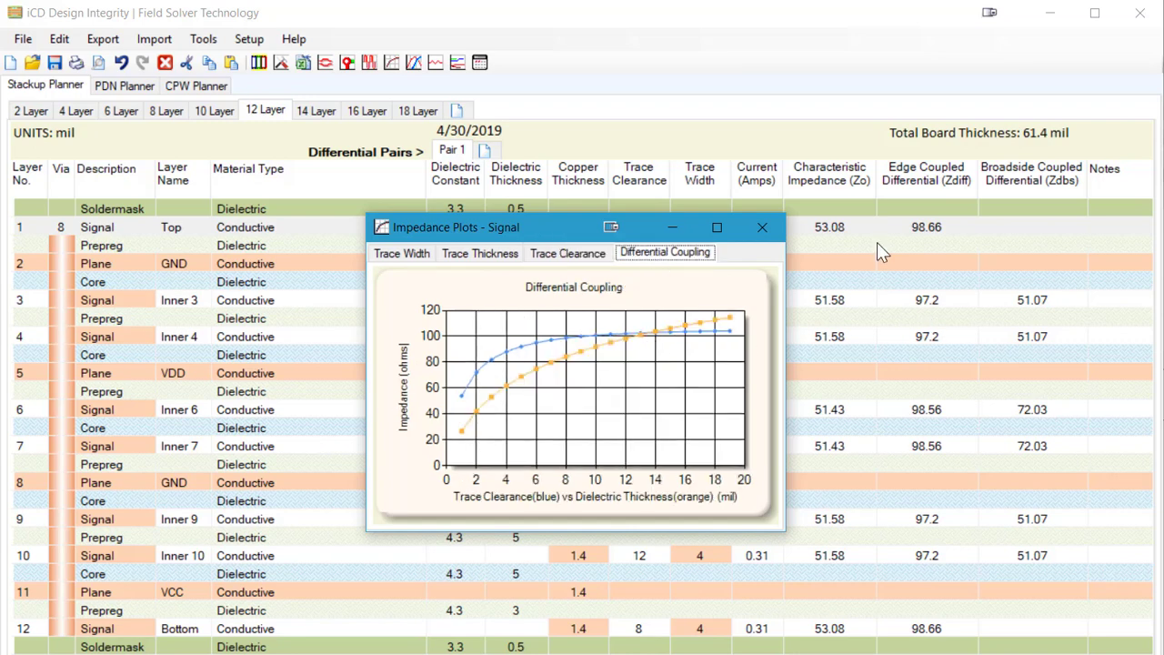
# View the dielectric thickness and dielectric constant impedance plots for the prepreg beneath the Top layer, and close the plots.
pyautogui.click(877, 244)
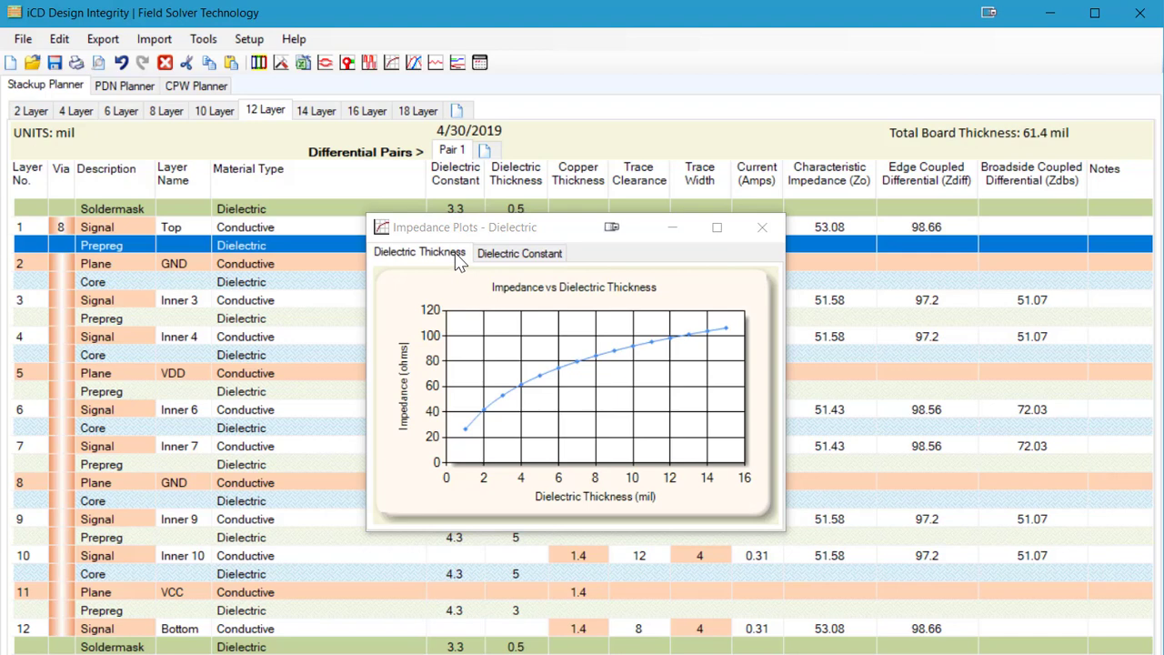
pyautogui.click(517, 255)
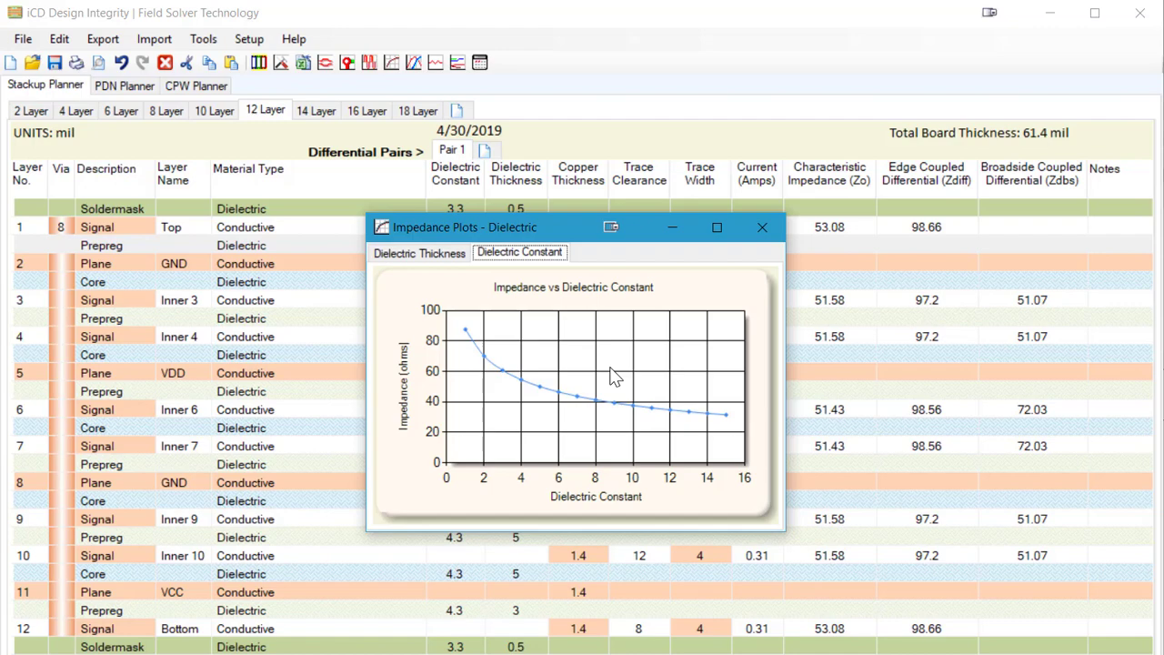
pyautogui.click(762, 227)
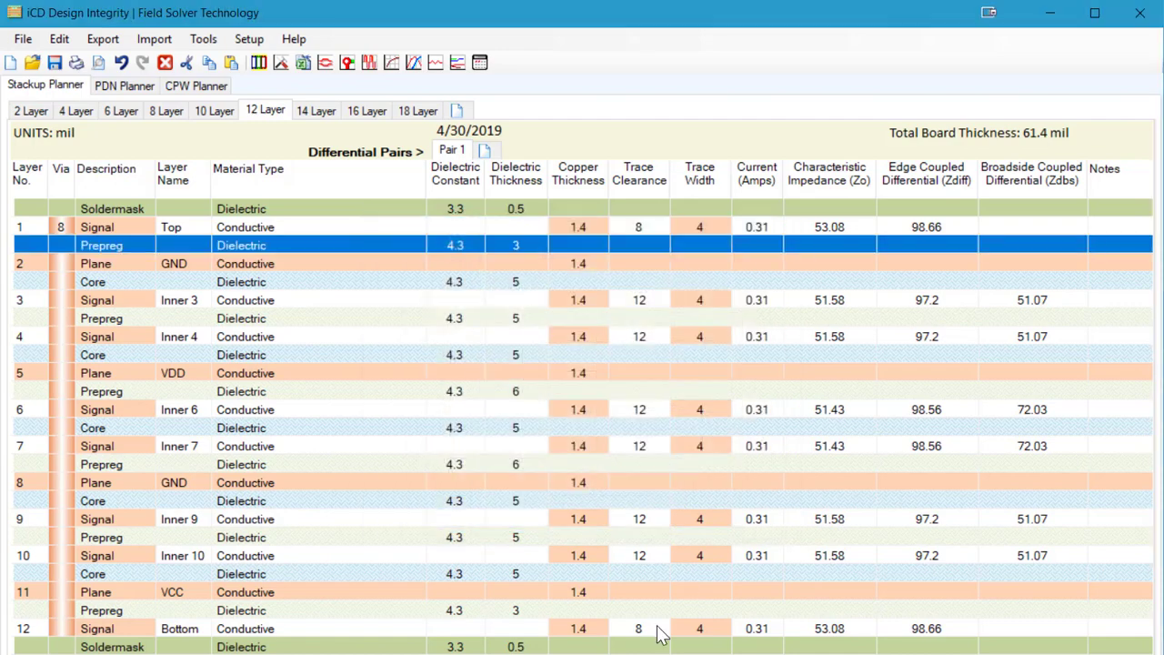
# Set the Top layer's target characteristic impedance to 50 ohms and its edge-coupled differential impedance to 90 ohms.
pyautogui.click(843, 229)
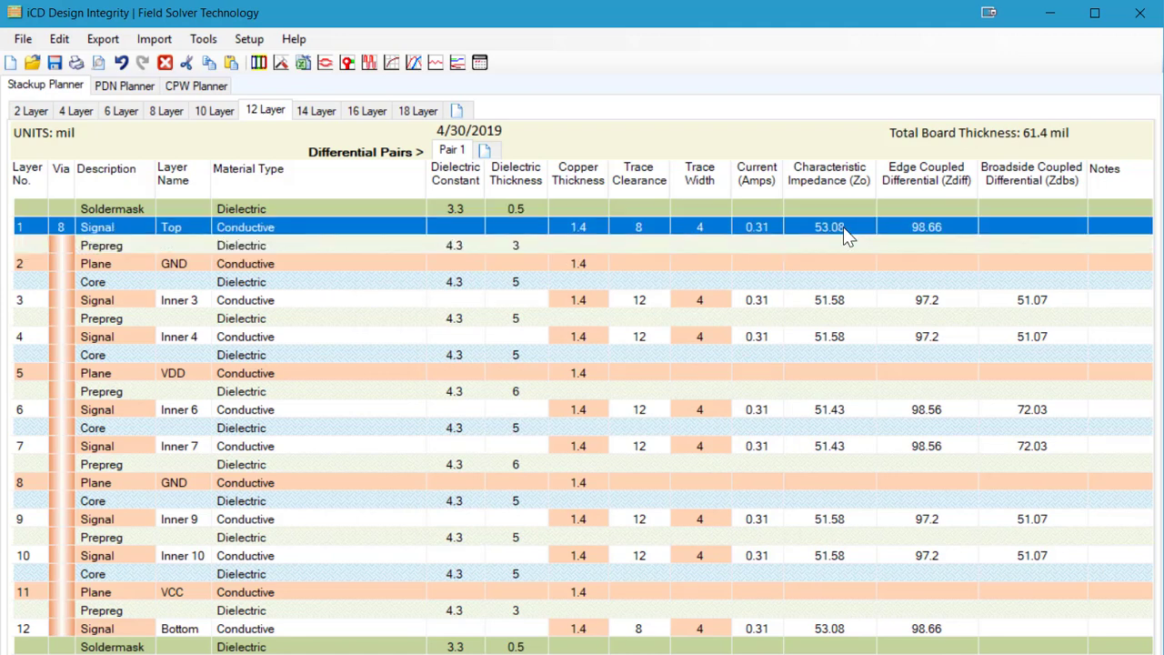
pyautogui.click(843, 226)
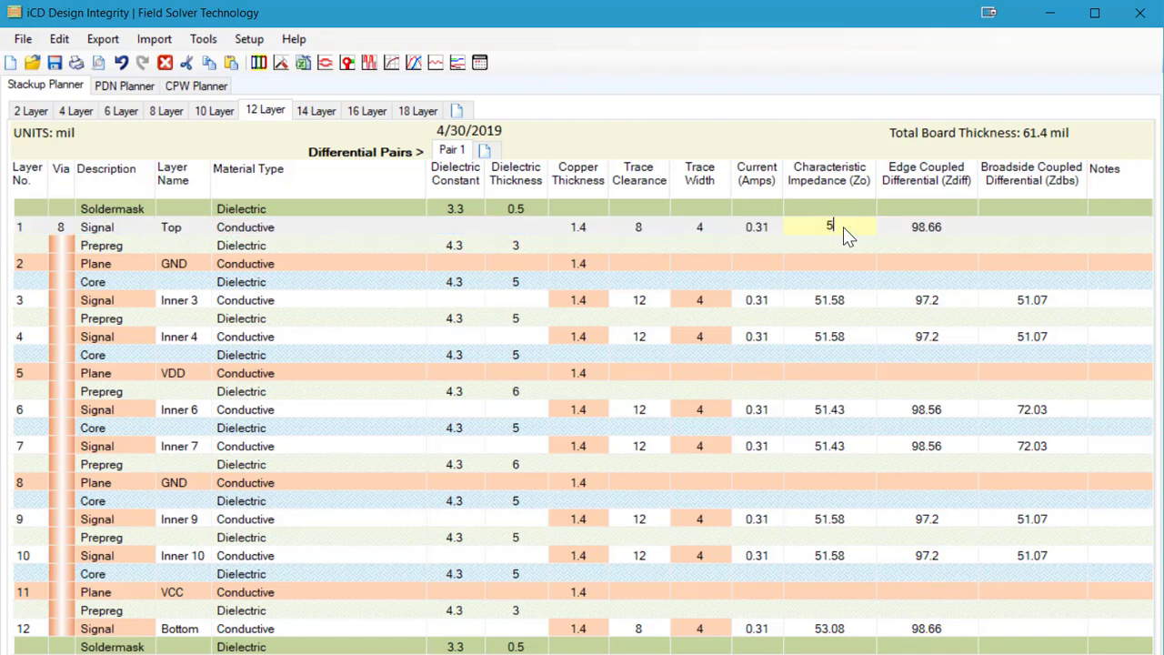
pyautogui.press('Return')
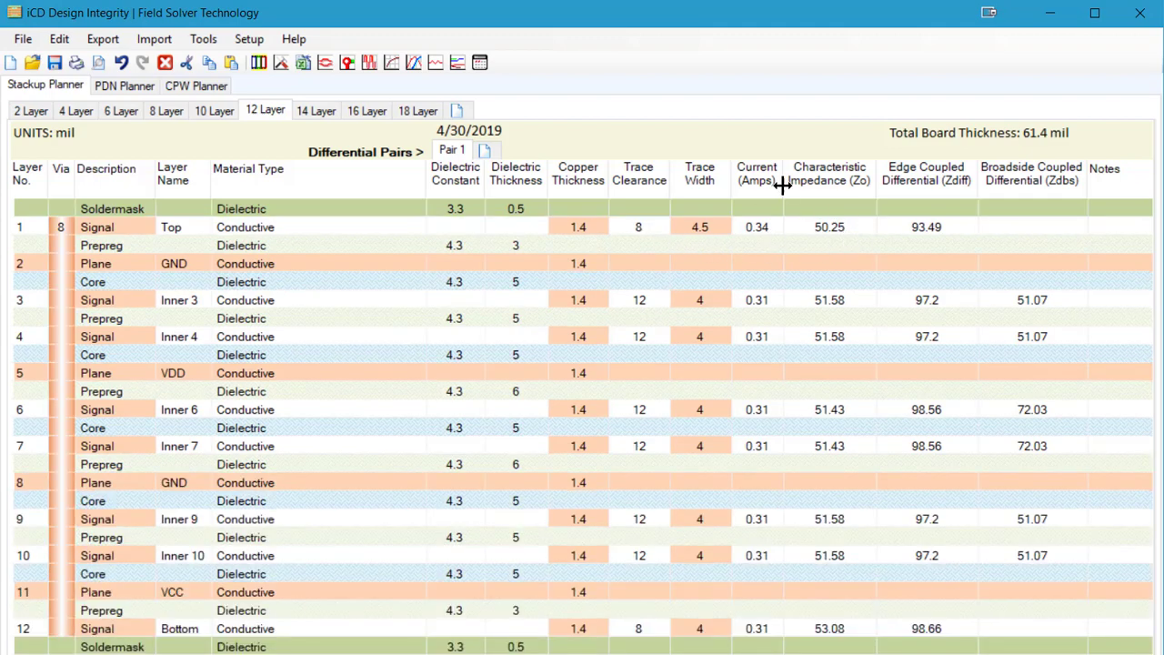
pyautogui.click(953, 225)
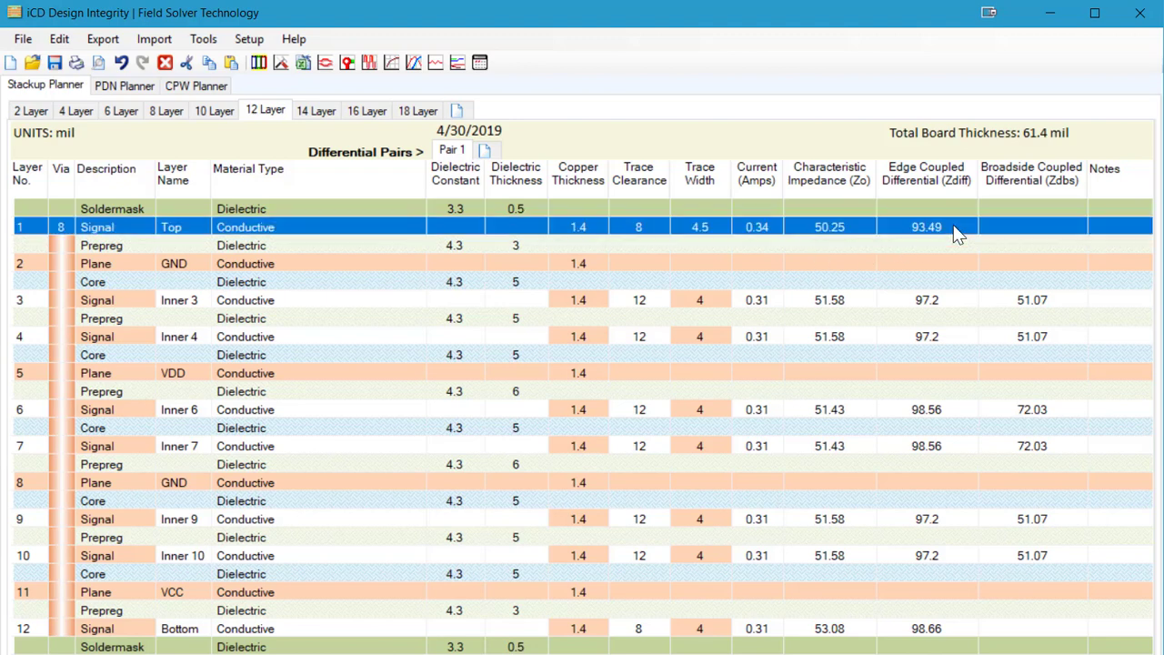
pyautogui.click(953, 224)
pyautogui.write('90')
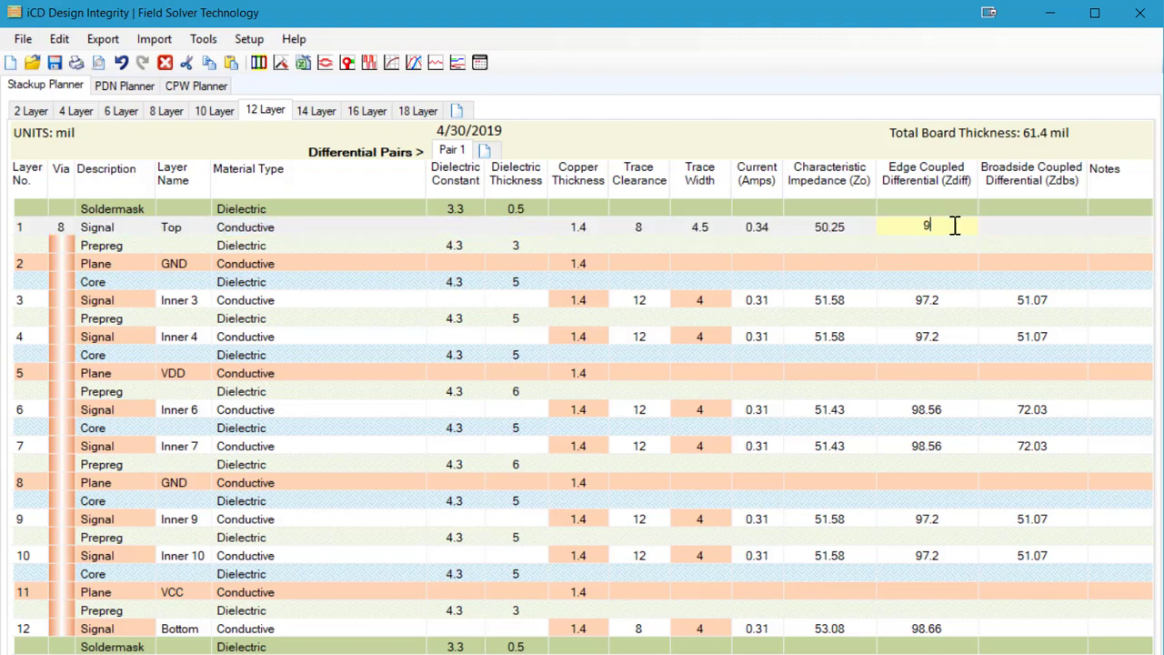
pyautogui.press('Return')
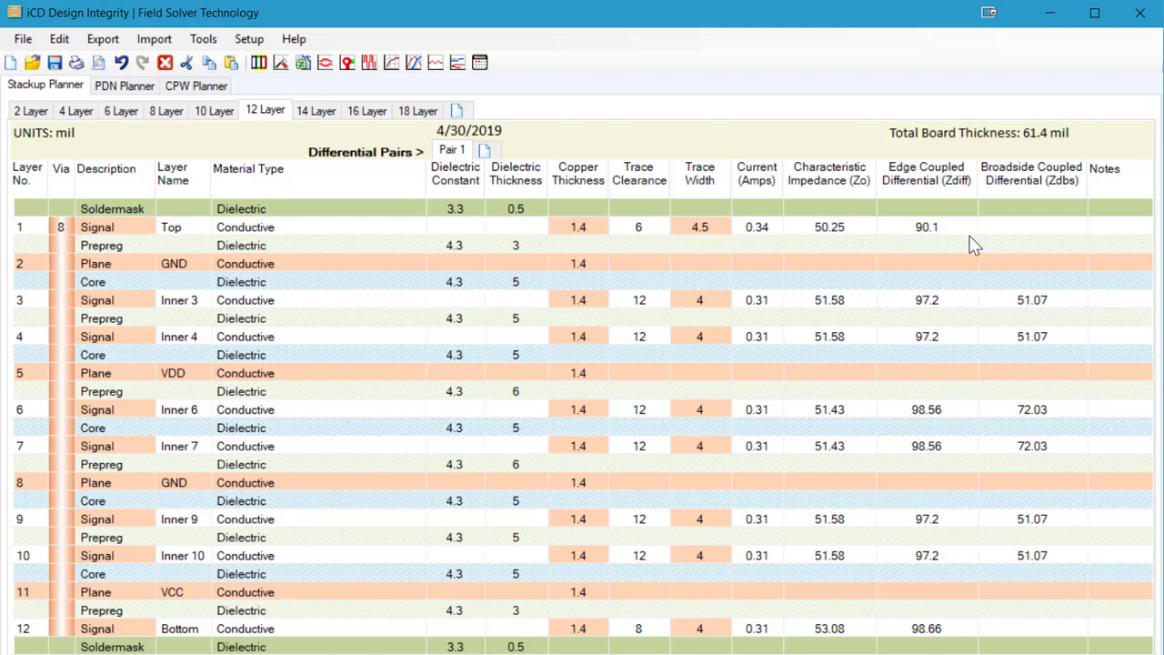
# Open the dielectric library for the prepreg beneath the Top layer and filter it by manufacturer EMC, material name 888 and frequency 1GHz.
pyautogui.rightClick(384, 242)
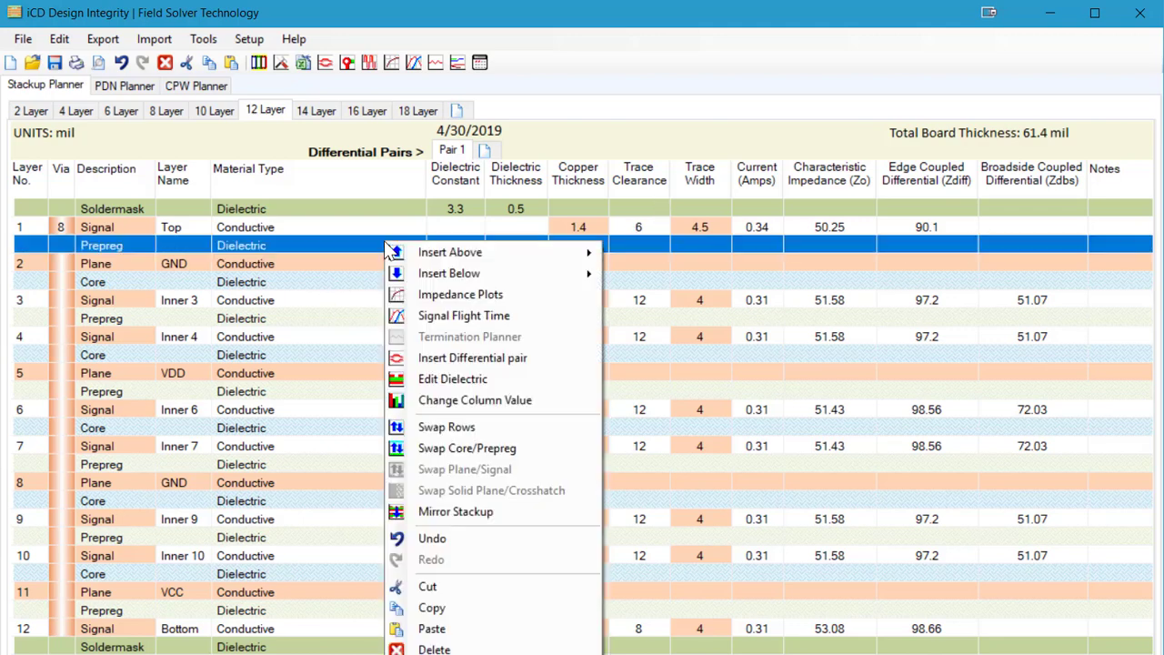
pyautogui.click(478, 379)
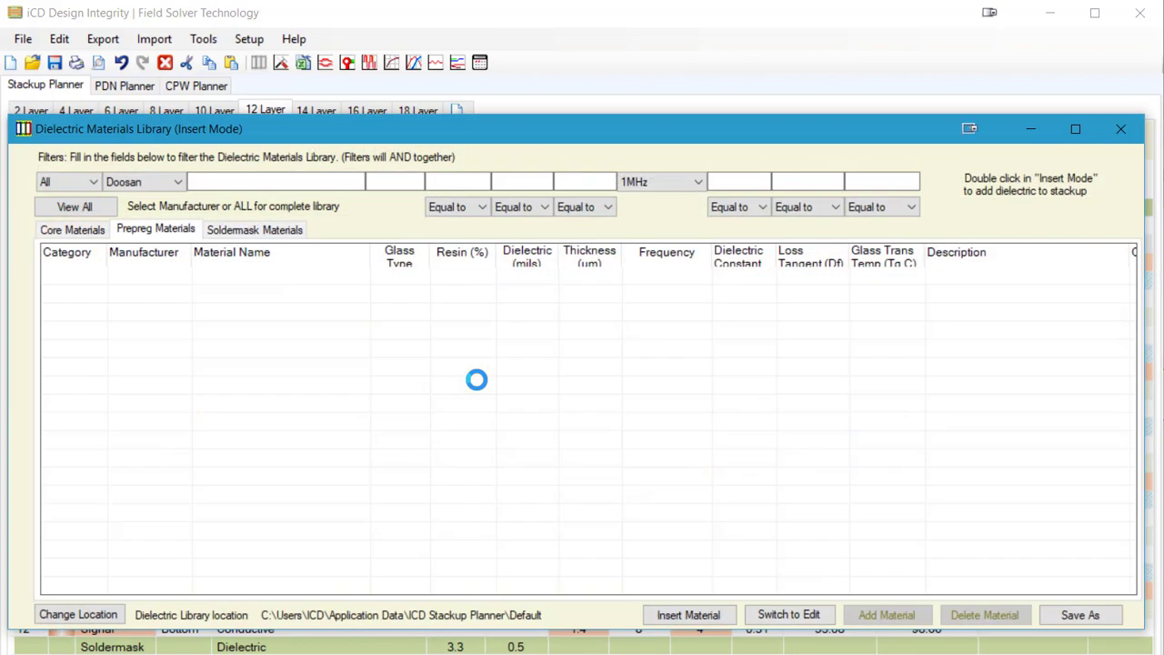
pyautogui.click(179, 183)
pyautogui.scroll(2, 145, 236)
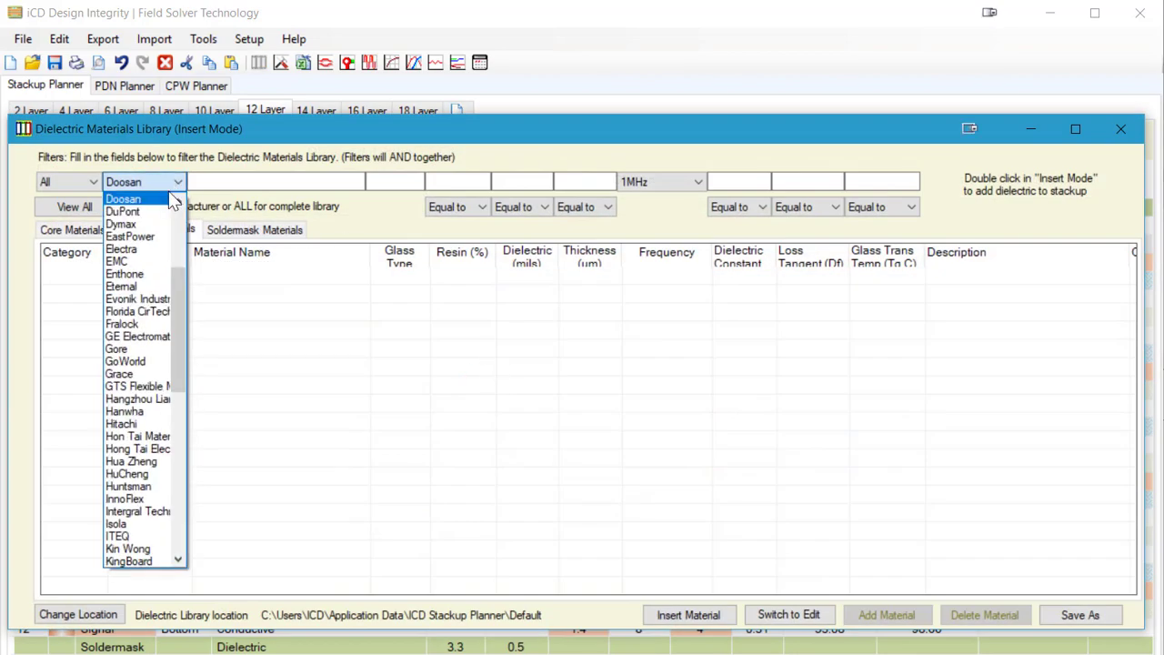
pyautogui.click(148, 269)
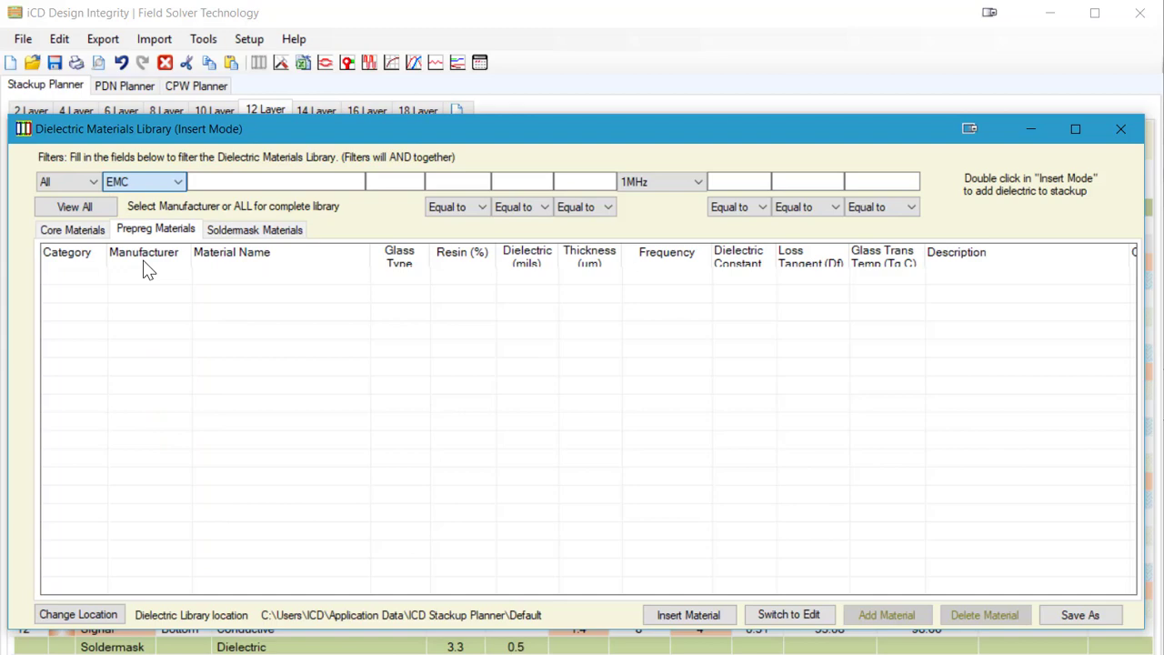
pyautogui.click(214, 182)
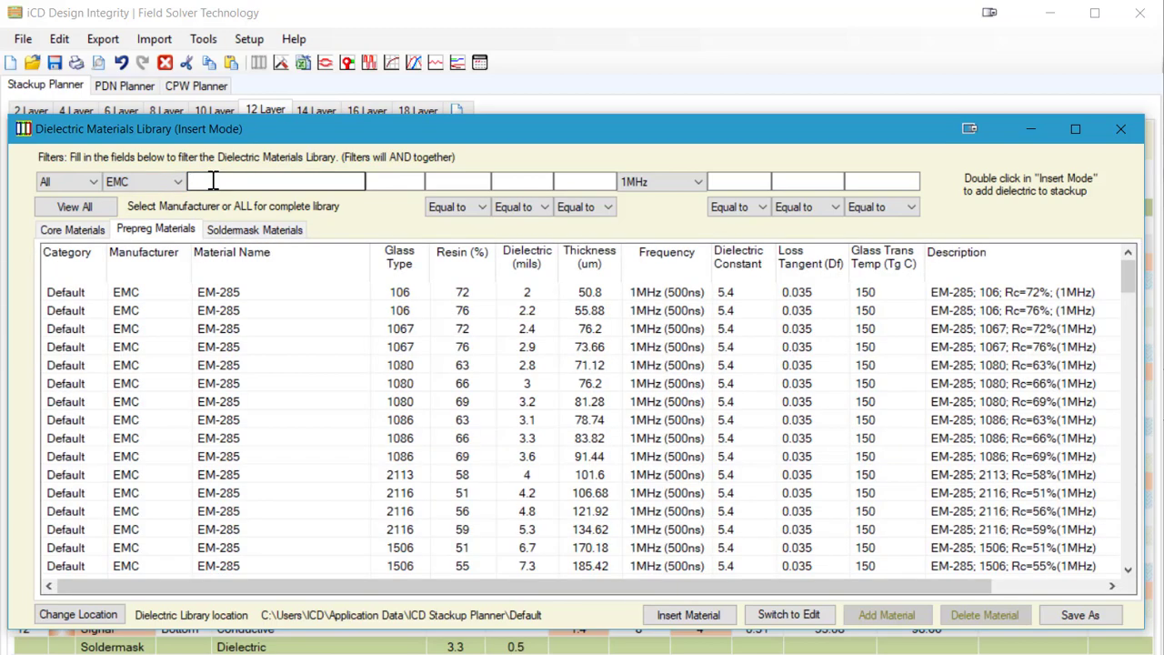
pyautogui.write('88')
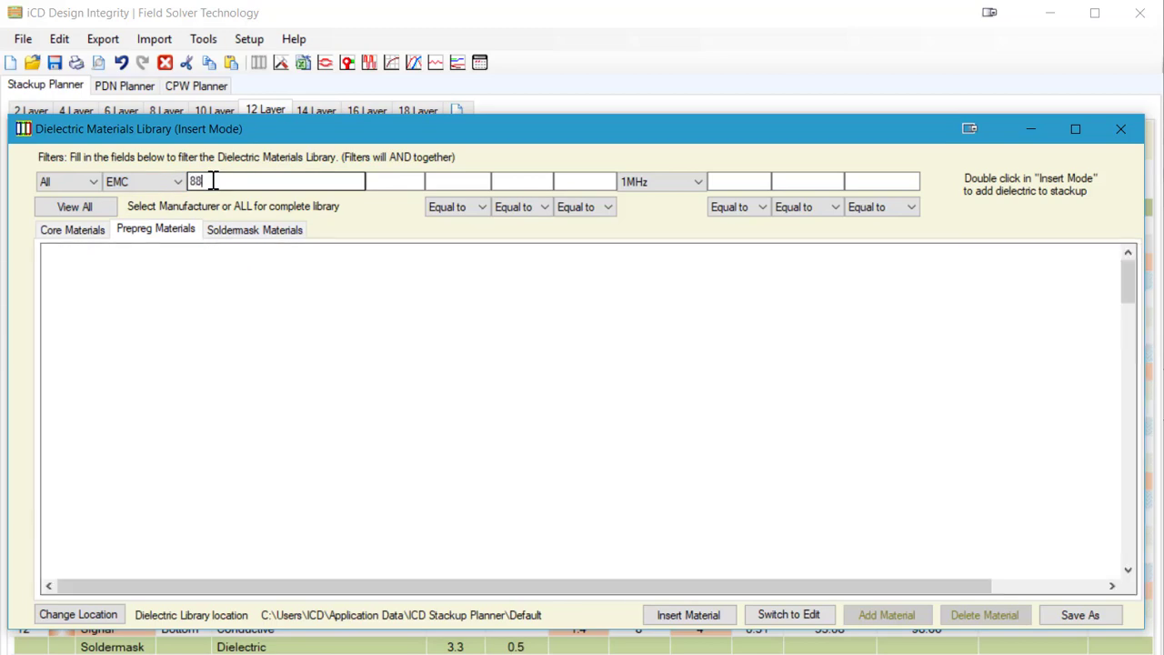
pyautogui.write('8')
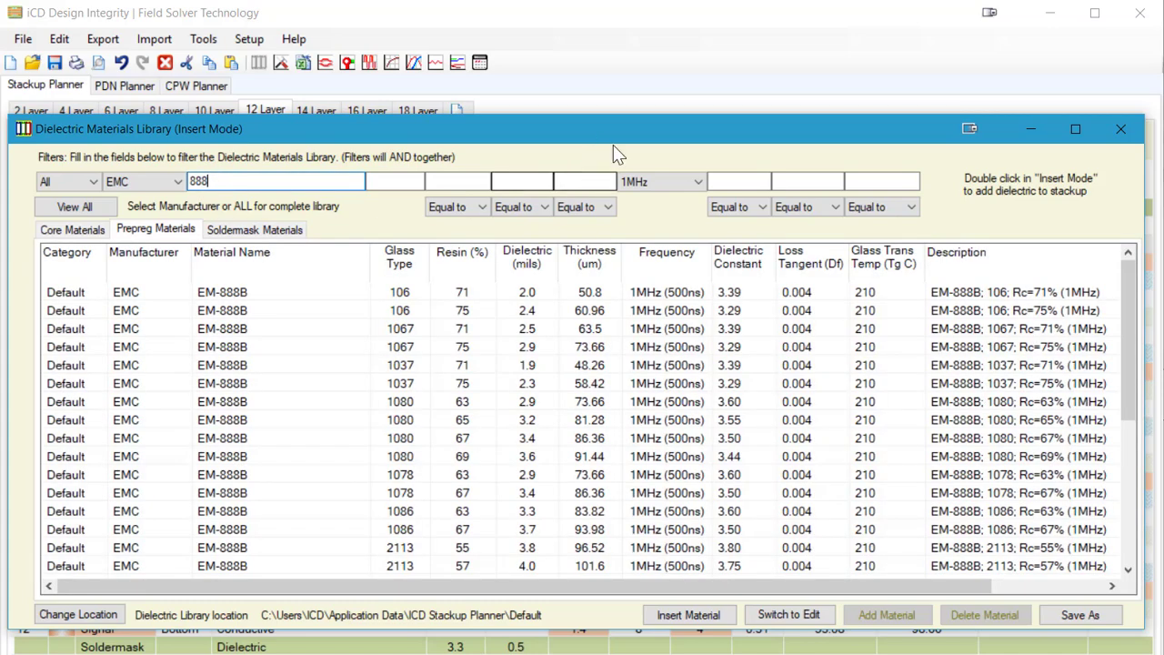
pyautogui.click(682, 180)
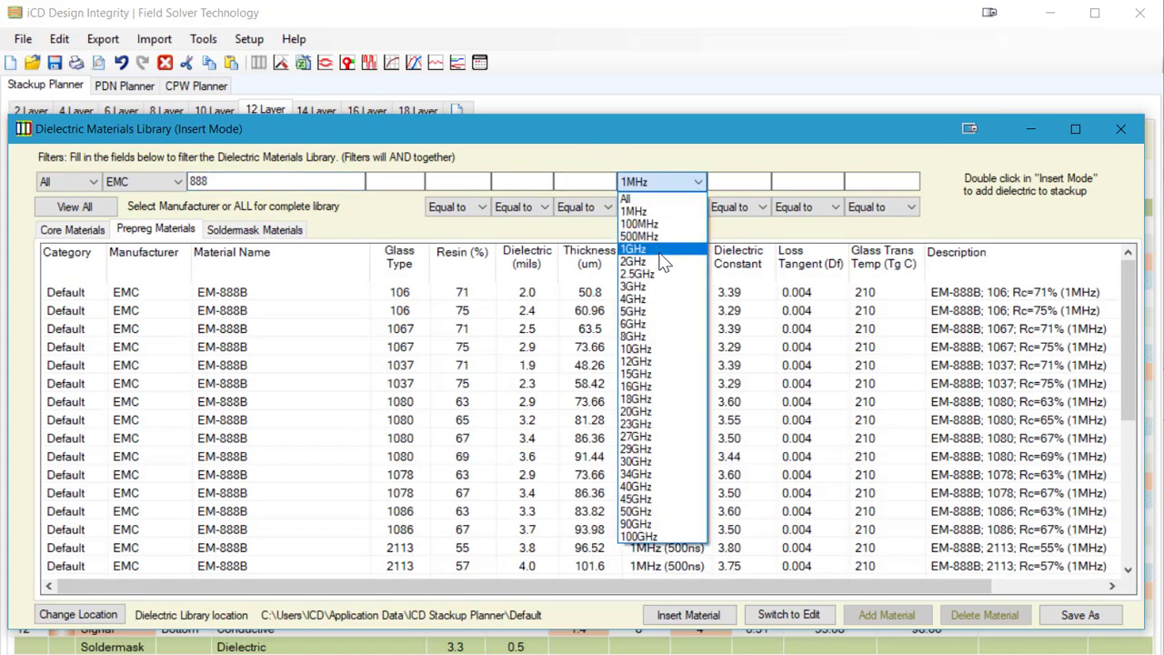
pyautogui.click(636, 249)
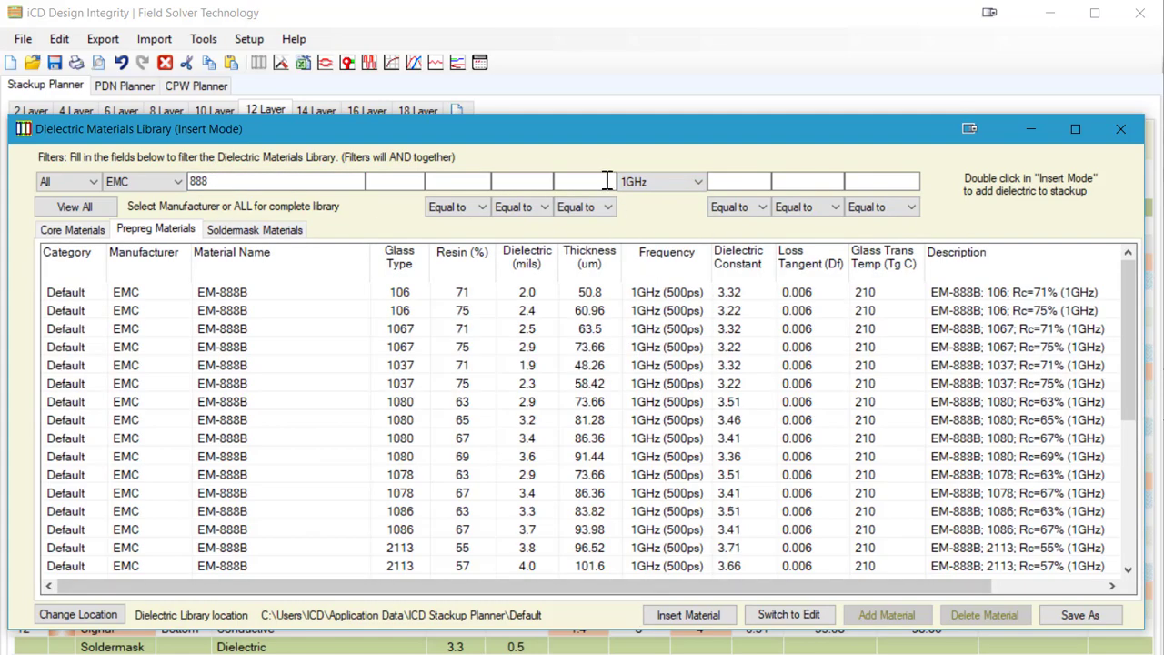
# Assign the 2.9 mil EM-888B; 1080; Rc=63% (1GHz) material to the prepreg beneath the Top layer.
pyautogui.moveTo(580, 129); pyautogui.dragTo(585, 290)
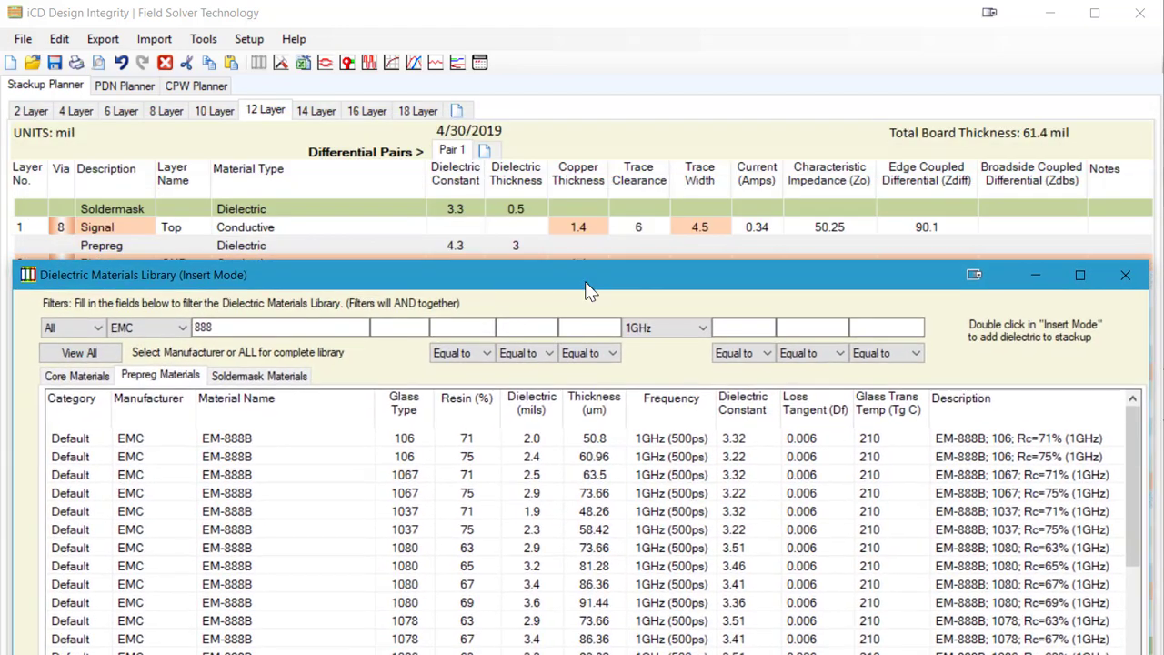
pyautogui.click(537, 551)
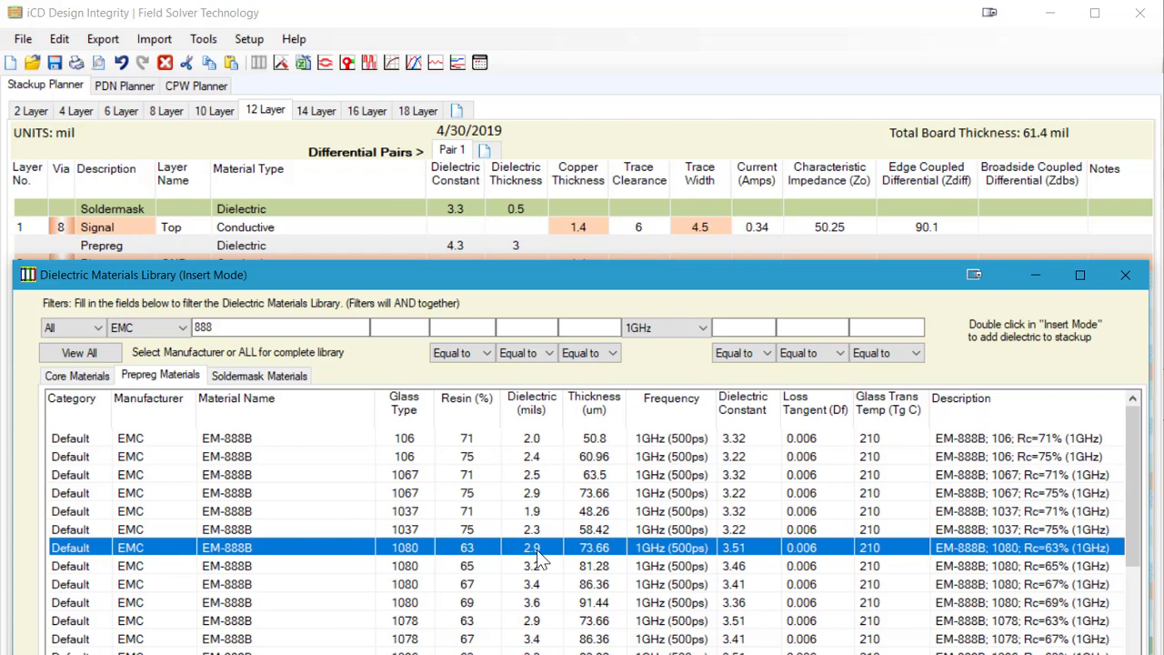
pyautogui.doubleClick(536, 551)
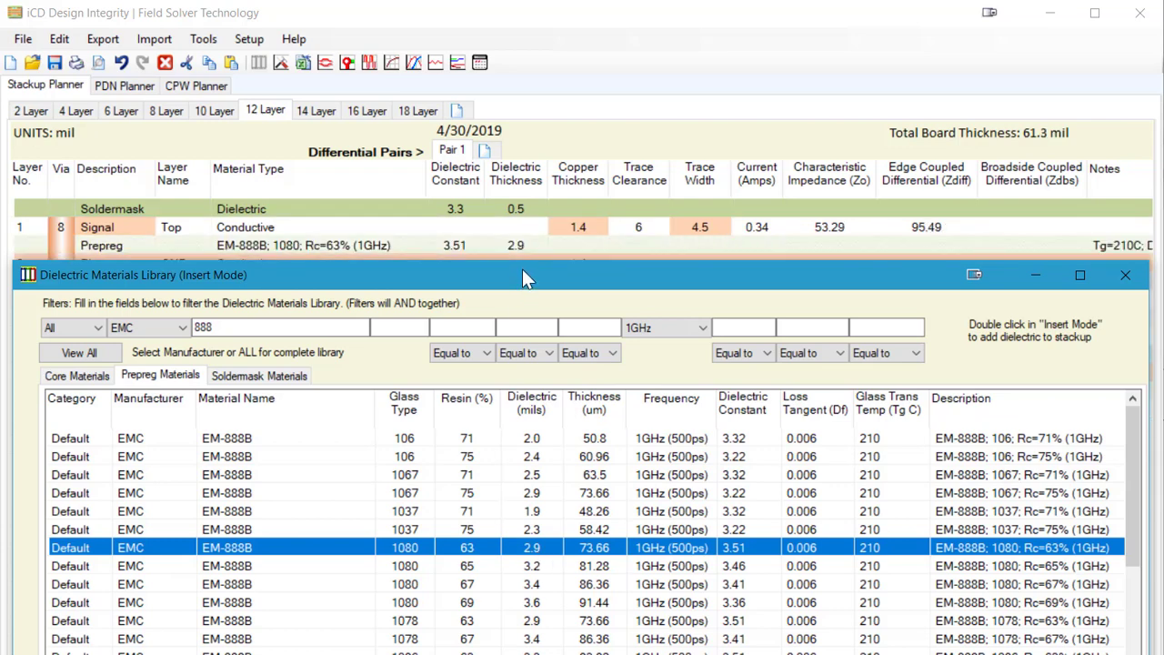
# Set the Top layer's characteristic impedance to 50 ohms for the new prepreg, keeping the materials library clear of the stackup rows.
pyautogui.moveTo(522, 269); pyautogui.dragTo(532, 473)
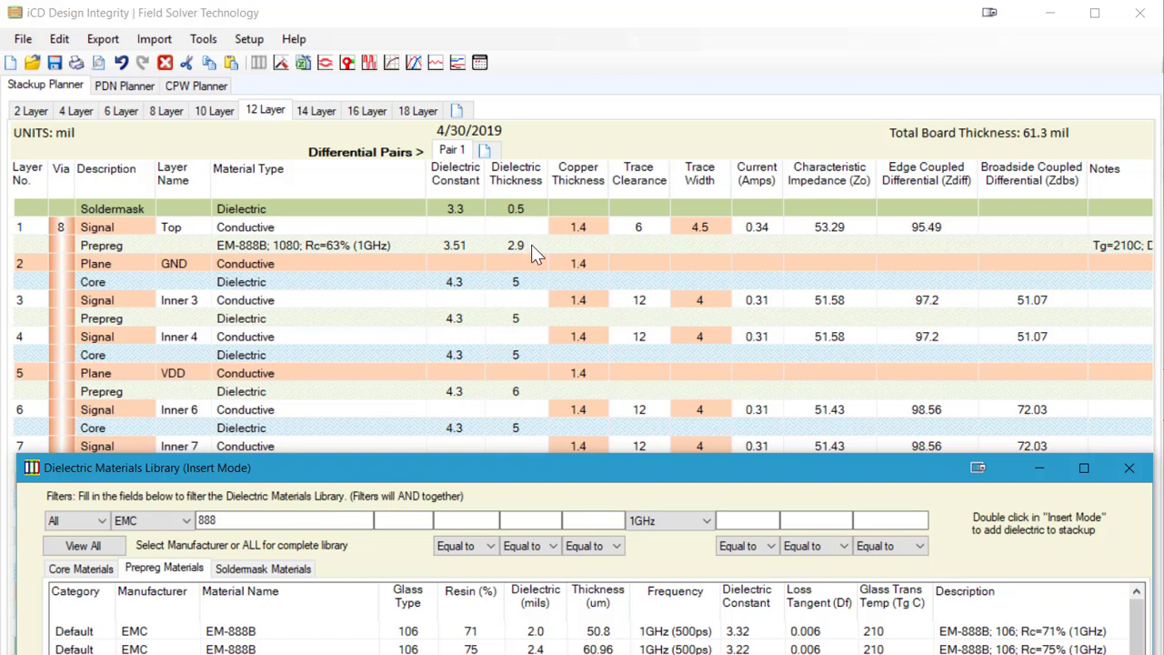
pyautogui.click(858, 226)
pyautogui.click(859, 227)
pyautogui.write('50')
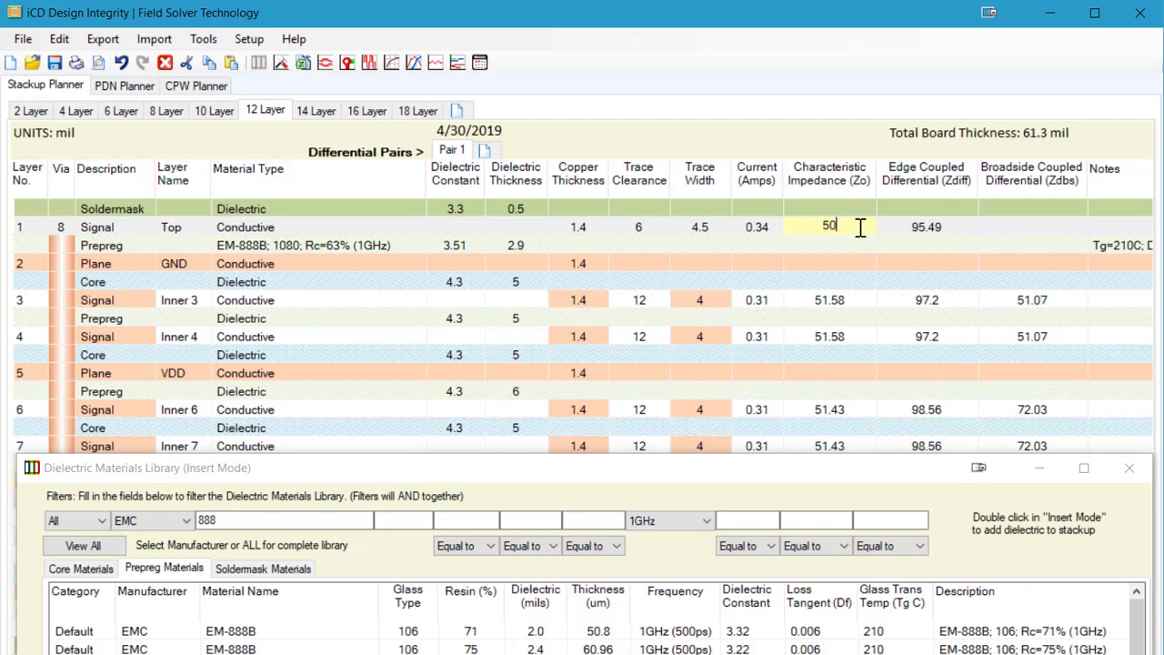
pyautogui.press('Return')
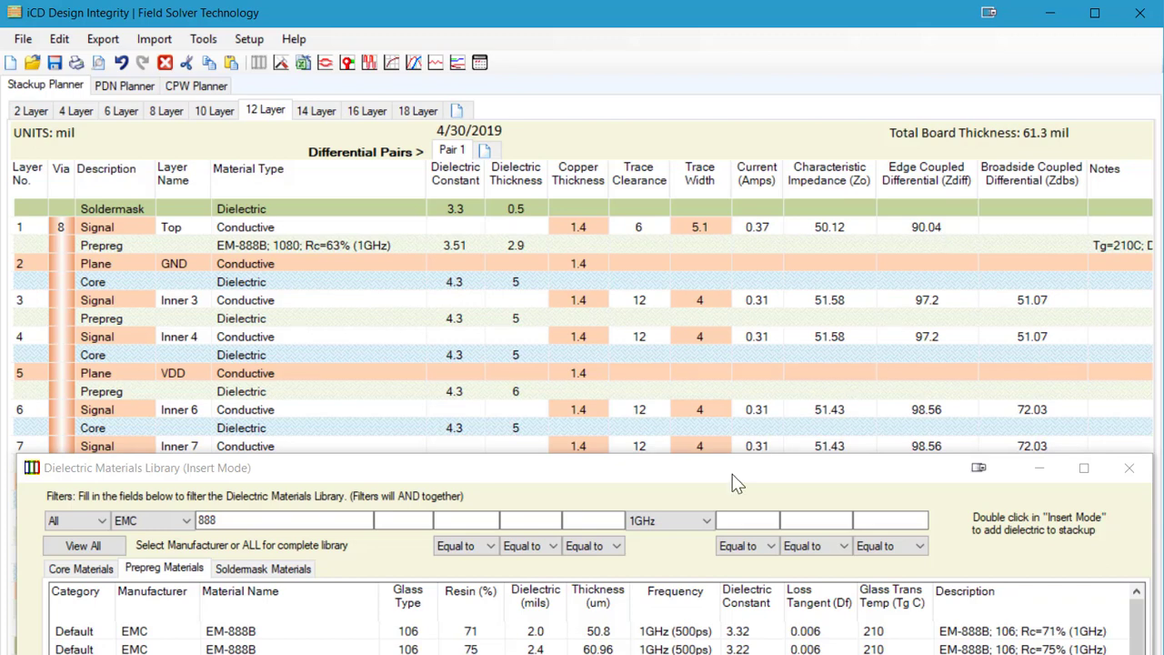
# Set the Inner 6 layer's characteristic impedance to 40 ohms and its edge-coupled differential impedance to 80 ohms.
pyautogui.moveTo(728, 474); pyautogui.dragTo(738, 536)
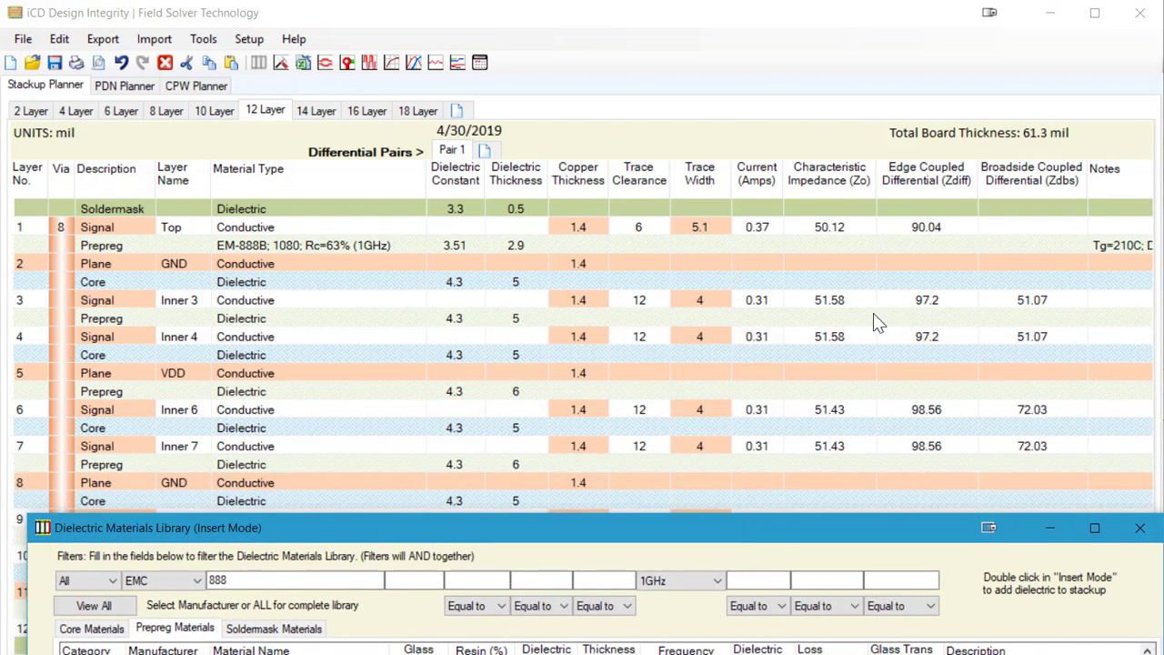
pyautogui.click(850, 418)
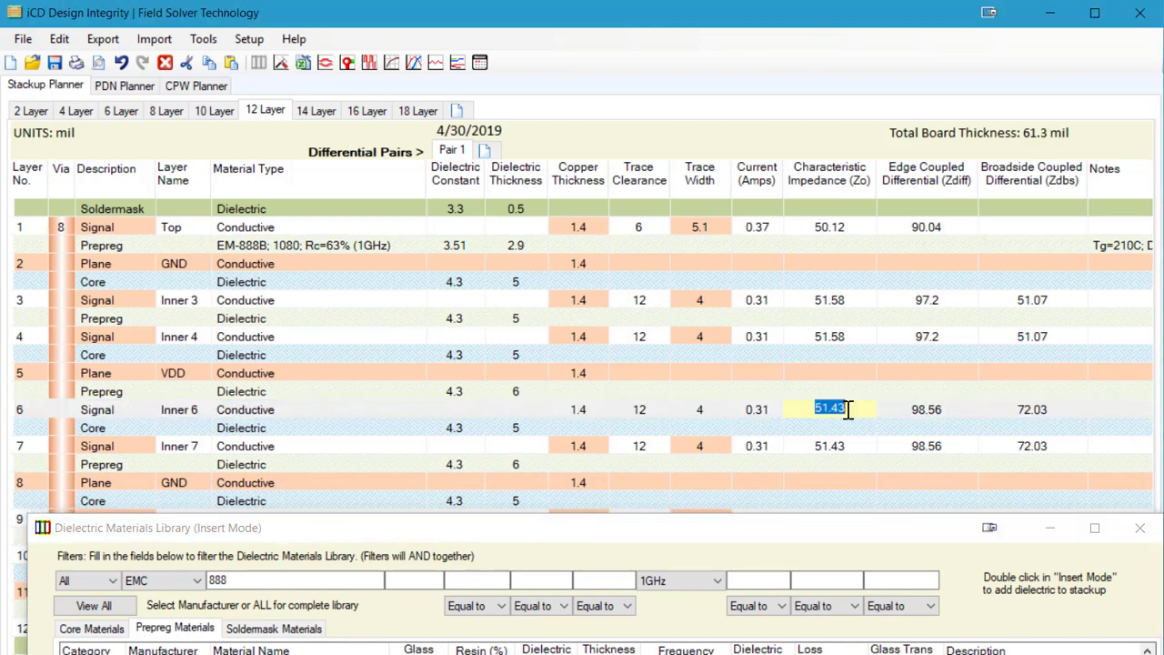
pyautogui.write('40')
pyautogui.press('Return')
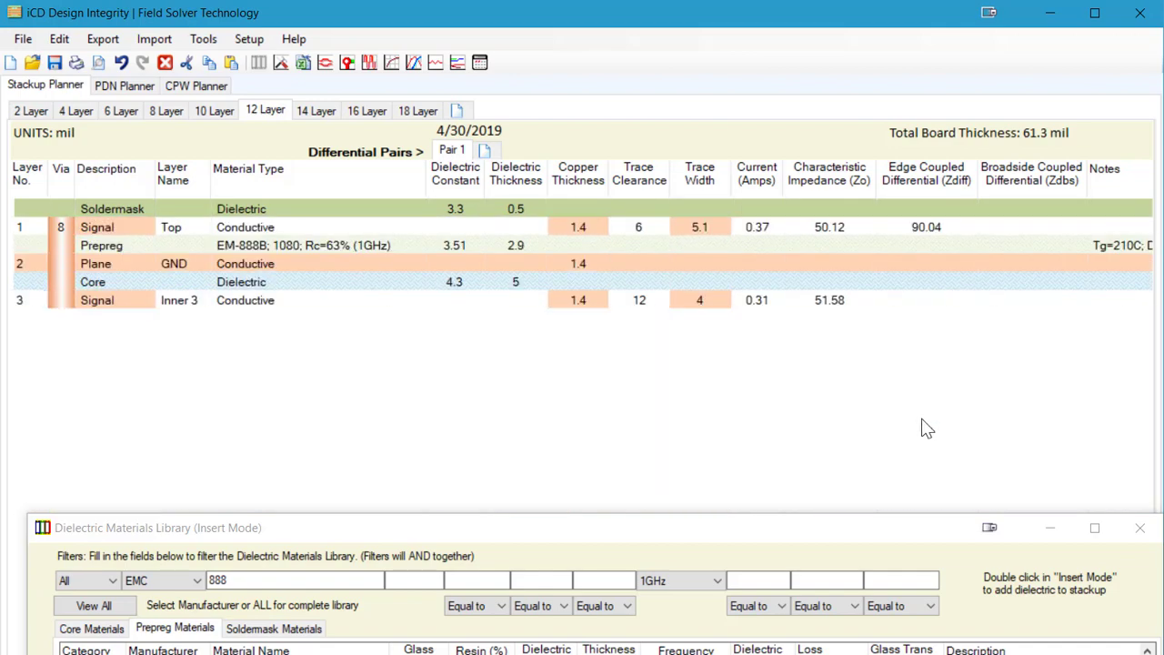
pyautogui.doubleClick(933, 411)
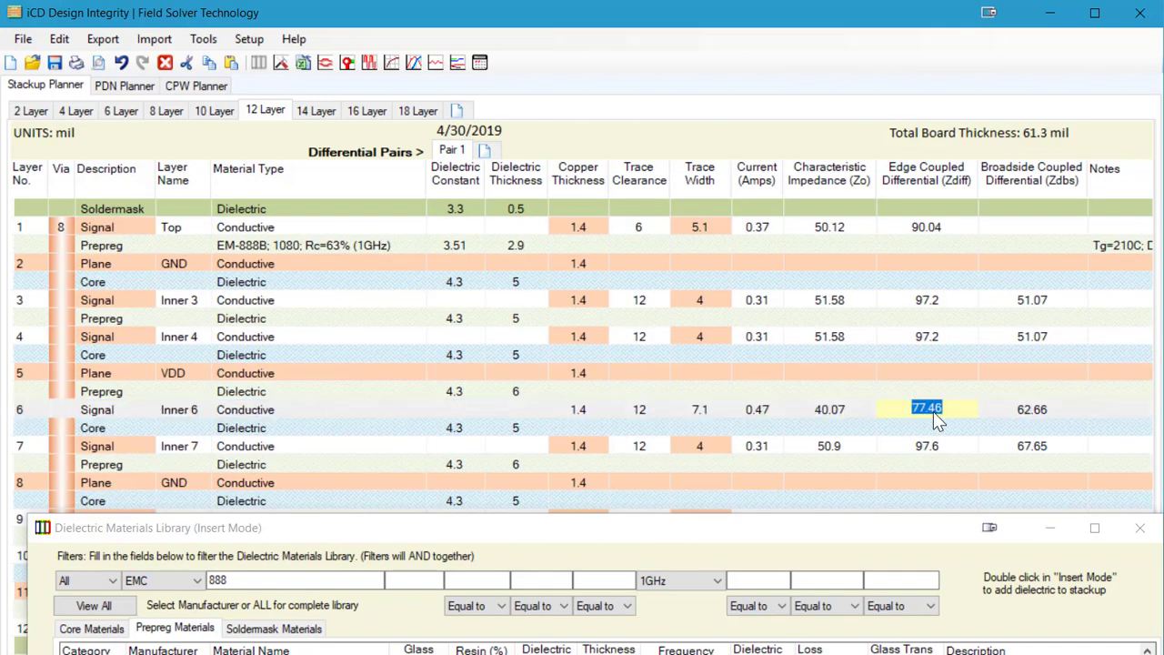
pyautogui.write('80')
pyautogui.press('Return')
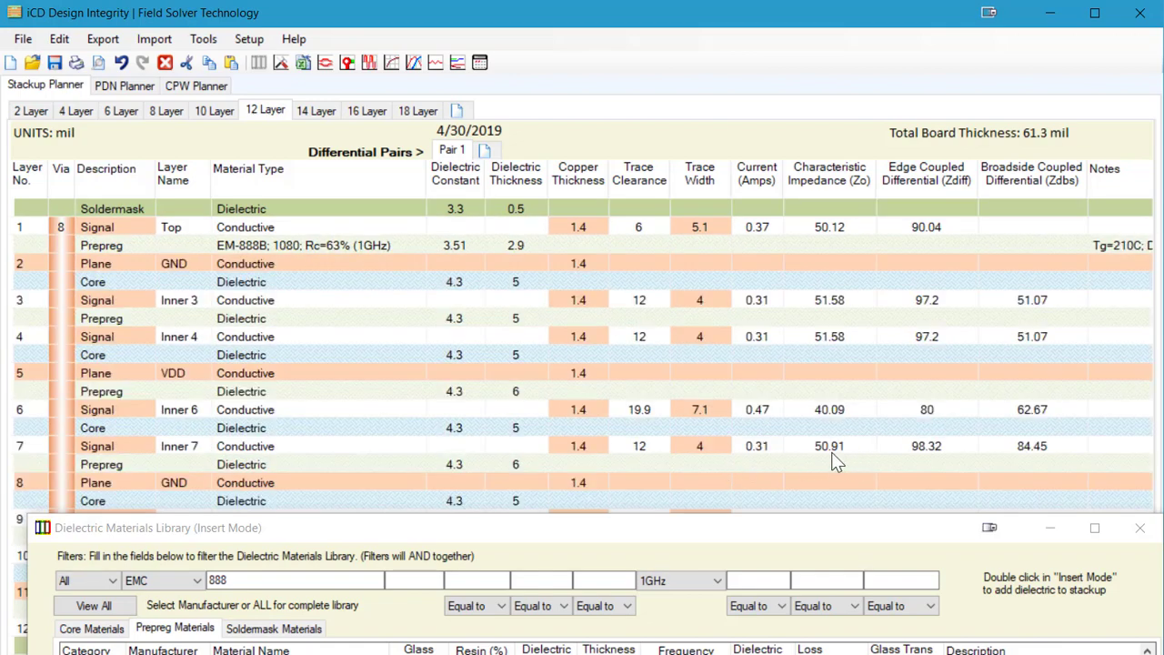
# Set the Inner 7 layer's characteristic impedance to 50 ohms and its edge-coupled differential impedance to 100 ohms.
pyautogui.click(859, 449)
pyautogui.click(862, 445)
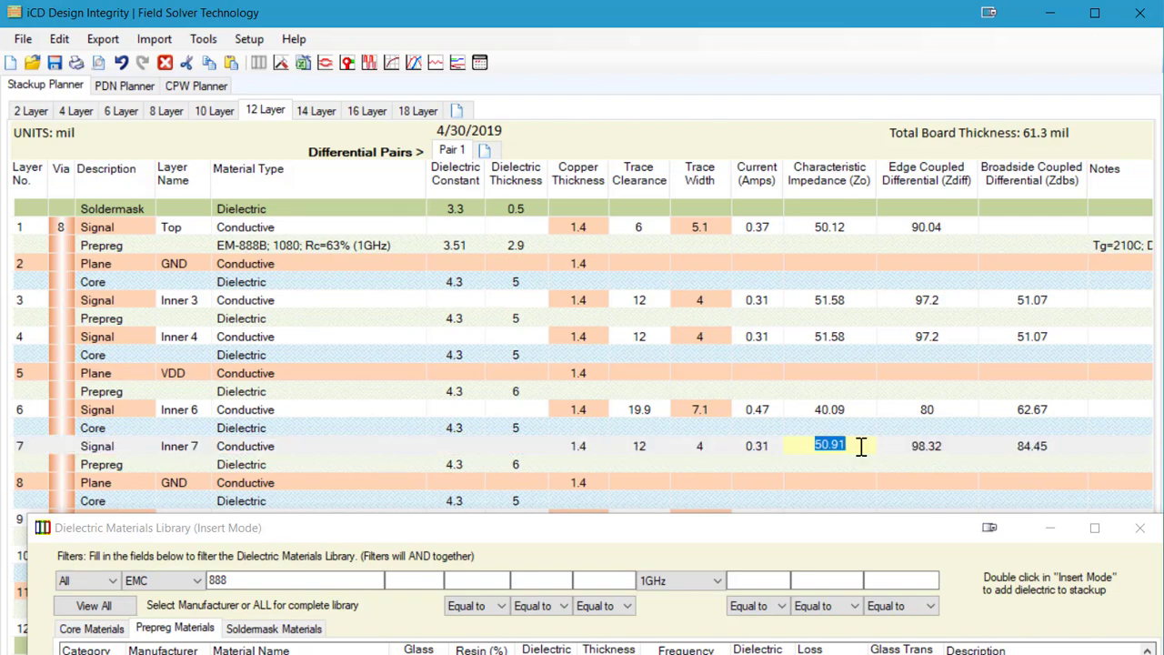
pyautogui.write('50')
pyautogui.press('Return')
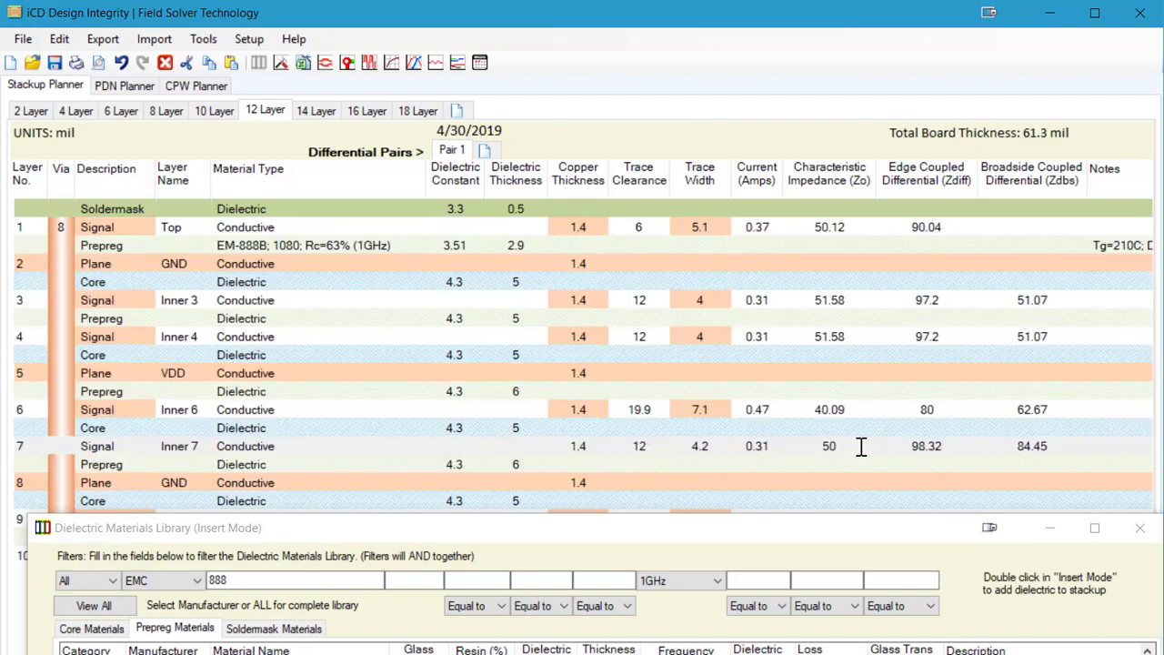
pyautogui.click(939, 448)
pyautogui.click(942, 450)
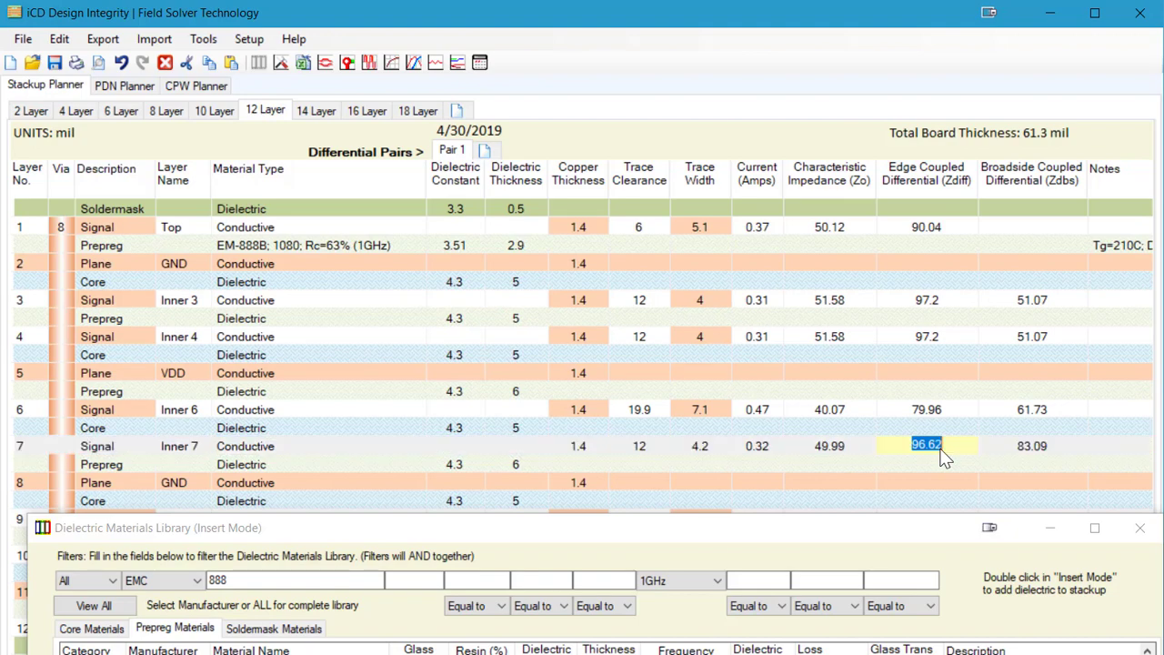
pyautogui.write('1000')
pyautogui.press('Return')
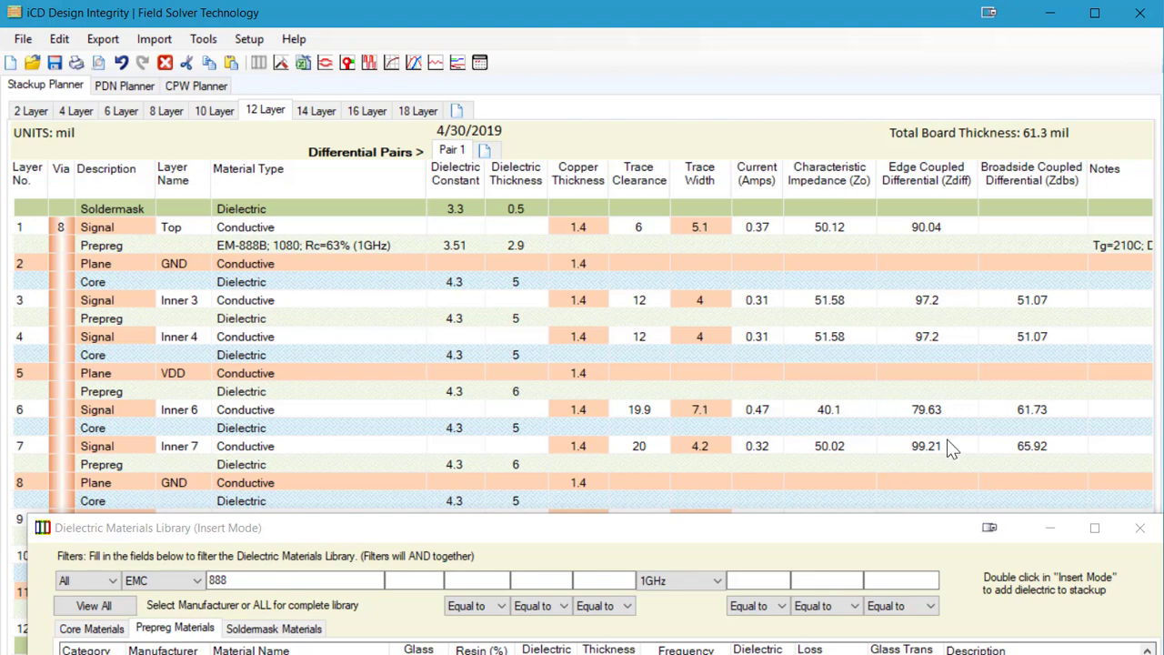
# Assign the 5.9 mil EM-888B; 1652; Rc=51% (1GHz) material to the prepreg between the VDD plane and Inner 6.
pyautogui.click(400, 392)
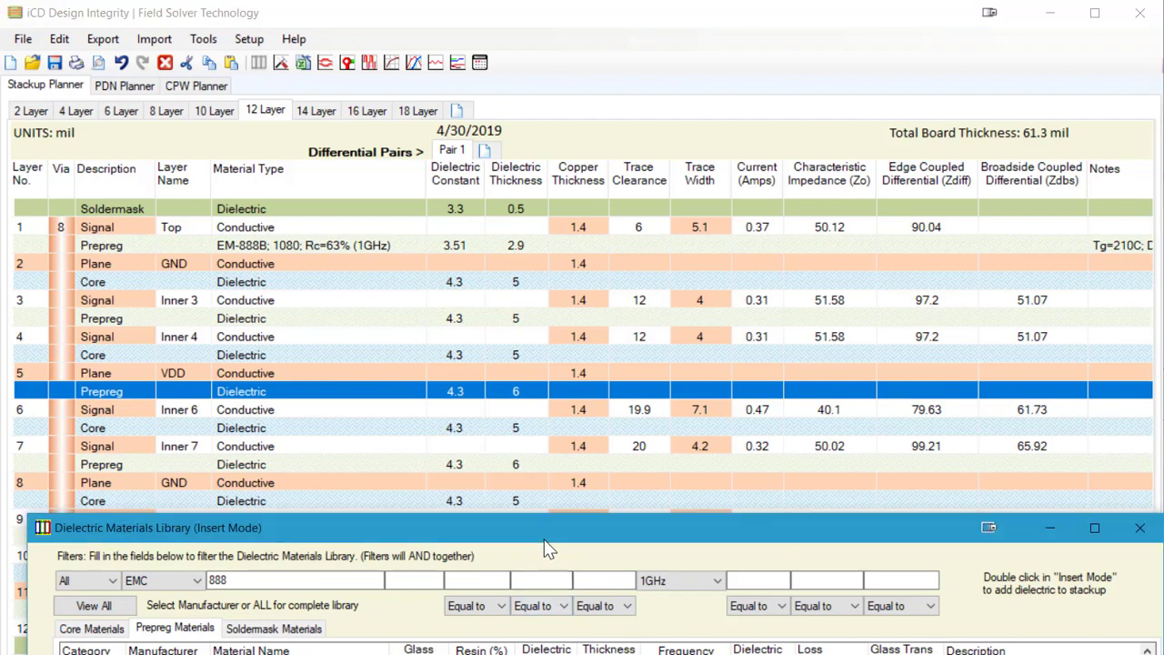
pyautogui.moveTo(549, 536); pyautogui.dragTo(571, 68)
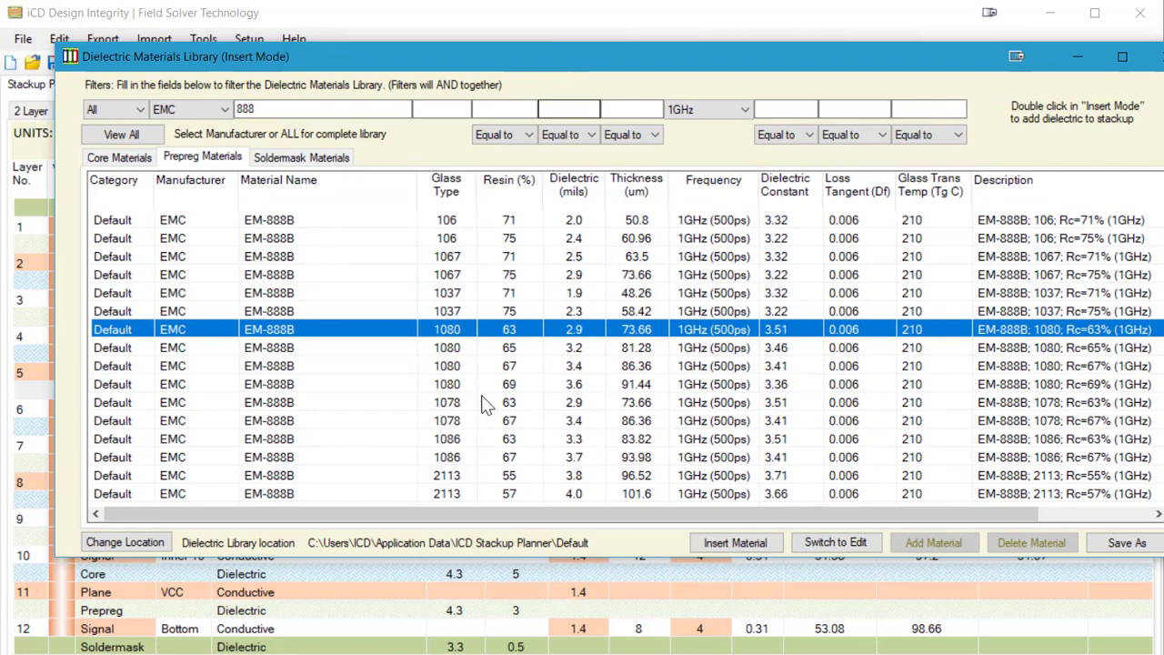
pyautogui.click(598, 353)
pyautogui.scroll(-3, 634, 409)
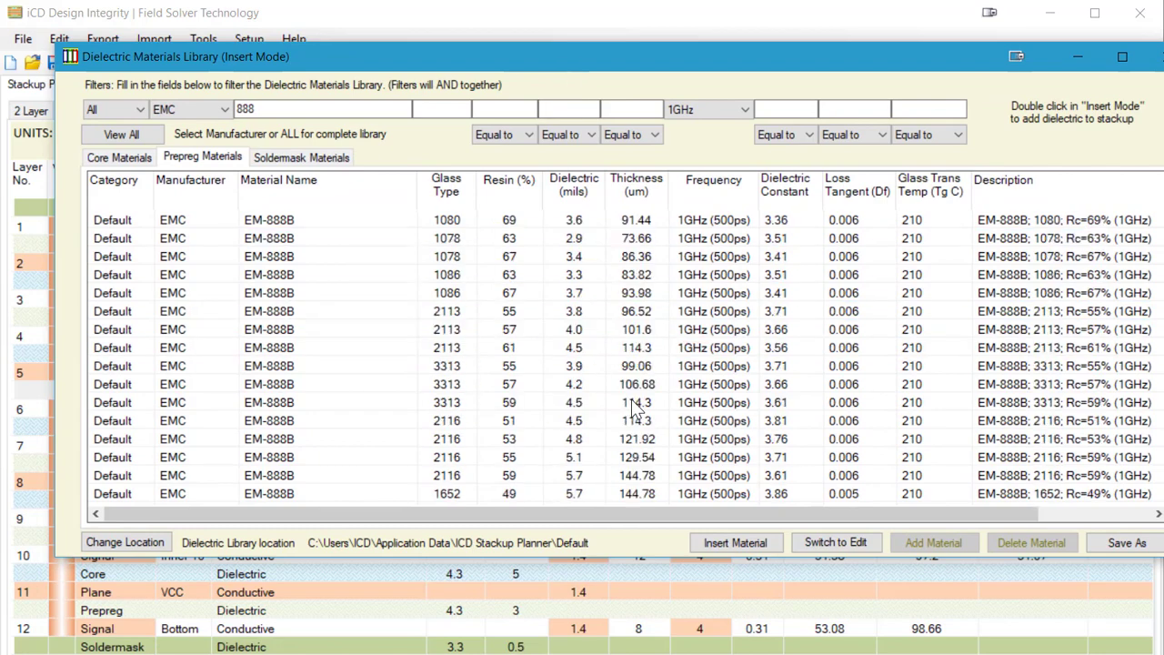
pyautogui.scroll(-1, 631, 399)
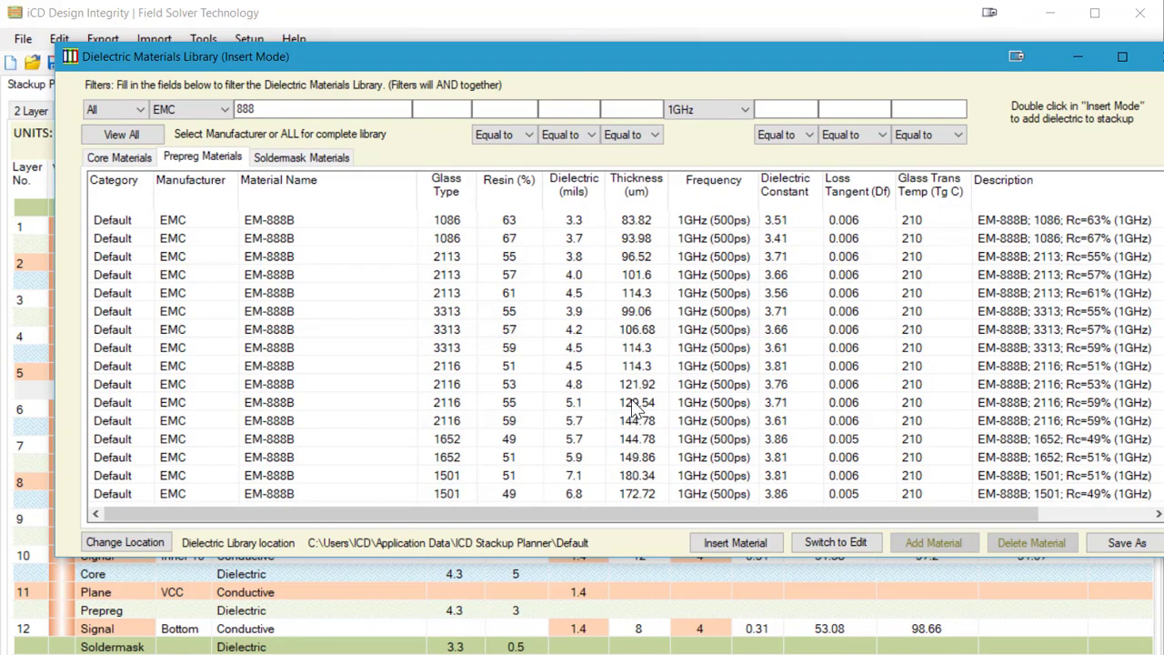
pyautogui.click(536, 457)
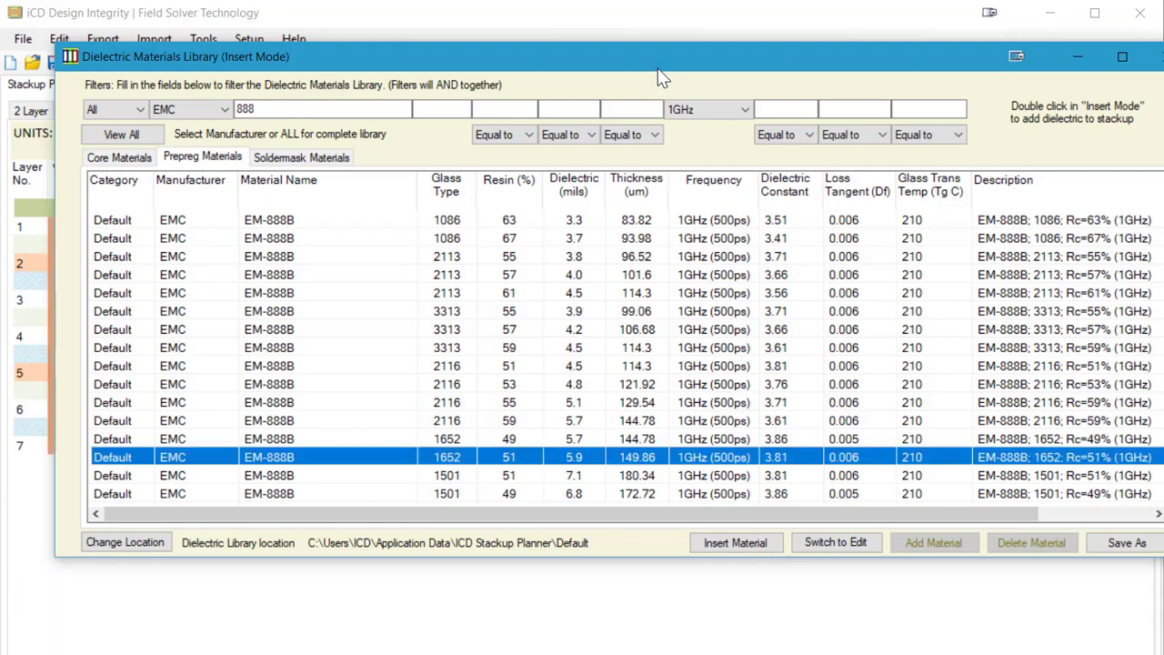
# Assign the same EM-888B; 1652; Rc=51% (1GHz) material to the prepreg between Inner 7 and the GND plane.
pyautogui.moveTo(662, 55); pyautogui.dragTo(616, 570)
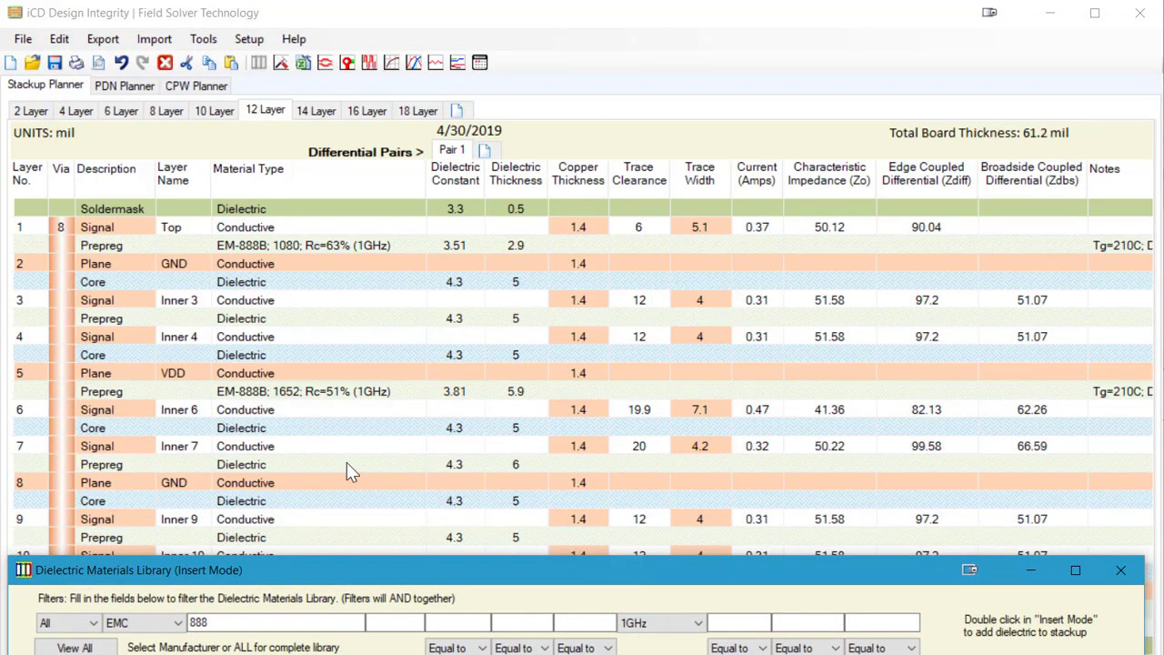
pyautogui.click(363, 468)
pyautogui.moveTo(385, 567); pyautogui.dragTo(420, 89)
pyautogui.doubleClick(485, 495)
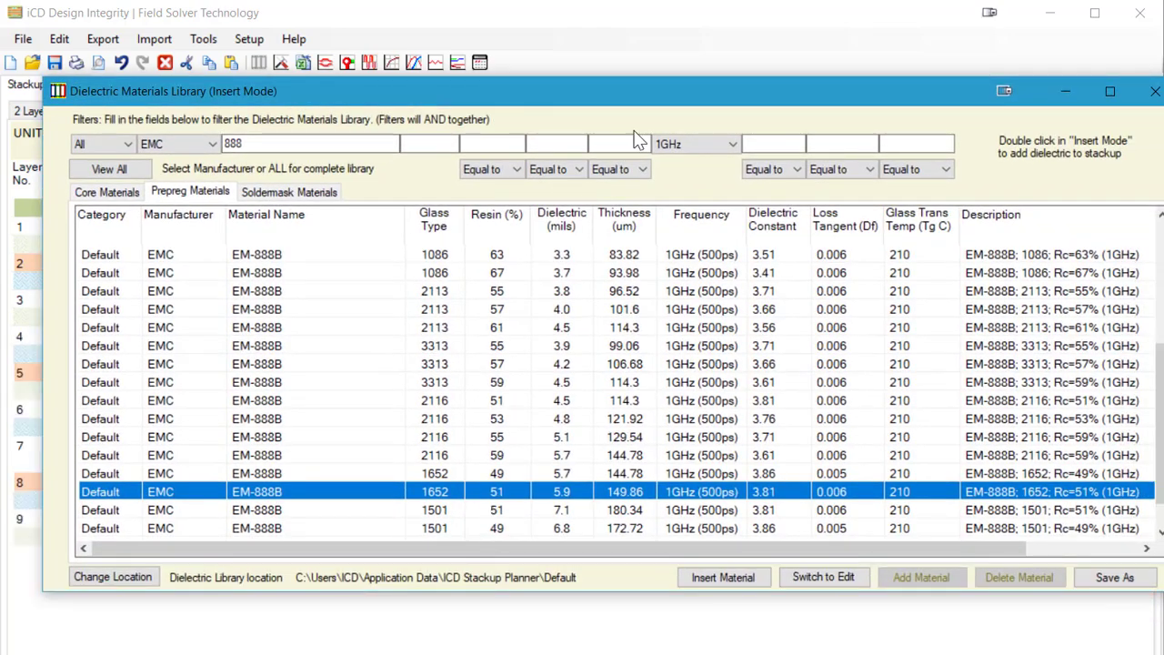
# Assign the 5 mil EM-888; 2-1067; Rc=70% (1GHz) material to the core between Inner 6 and Inner 7, and close the materials library.
pyautogui.moveTo(614, 107); pyautogui.dragTo(609, 514)
pyautogui.click(573, 427)
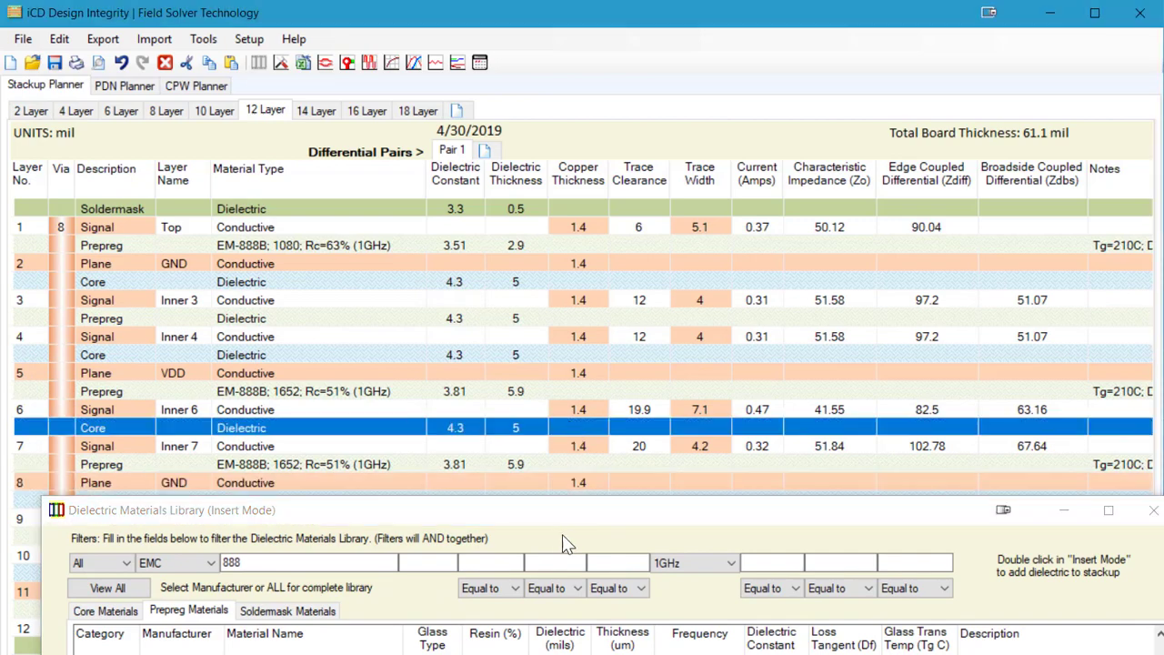
pyautogui.click(537, 644)
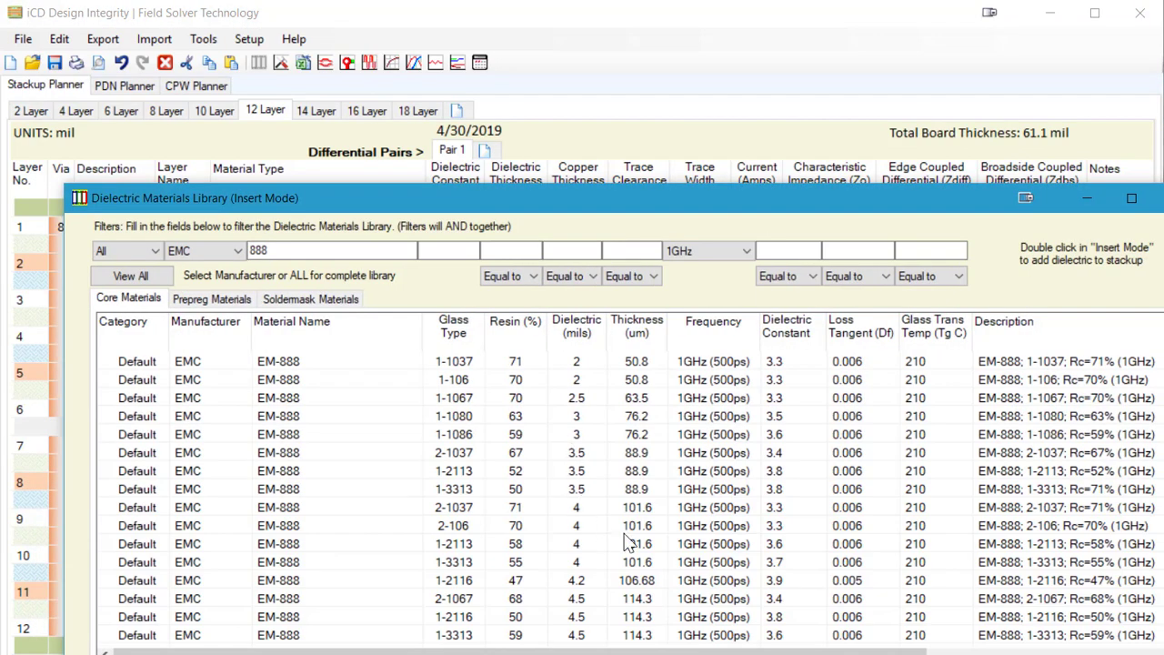
pyautogui.scroll(-3, 627, 541)
pyautogui.click(587, 495)
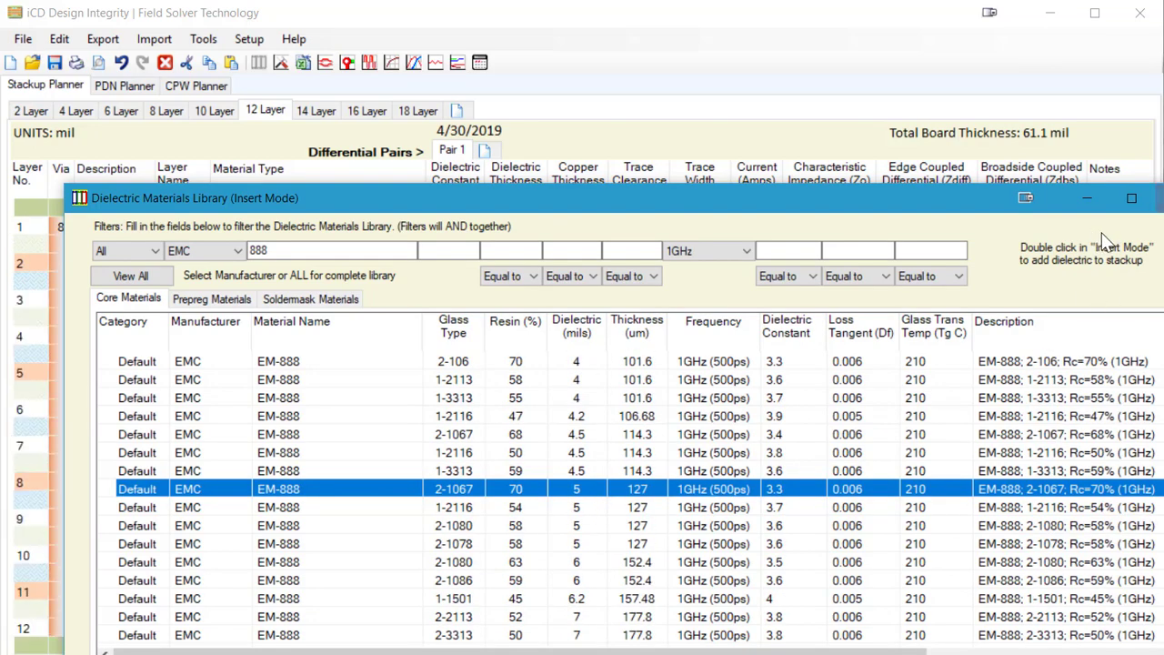
pyautogui.click(1163, 198)
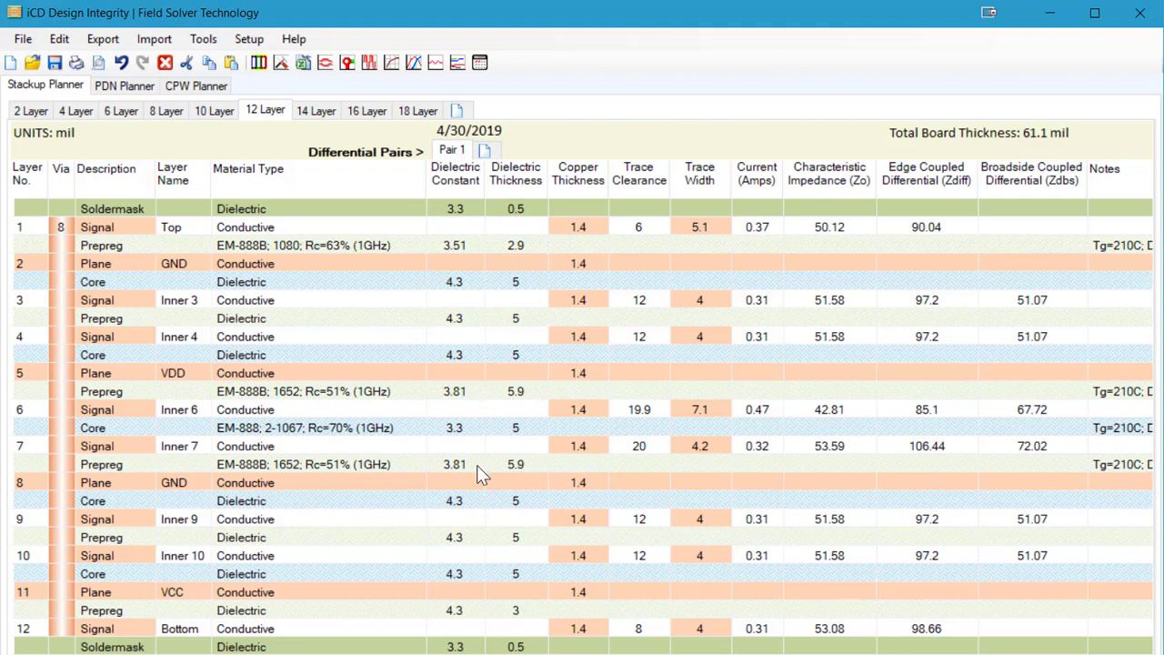
# Solve Inner 6 again with the new dielectrics for 40 ohms characteristic and 80 ohms edge-coupled differential impedance.
pyautogui.click(851, 411)
pyautogui.click(850, 411)
pyautogui.write('40')
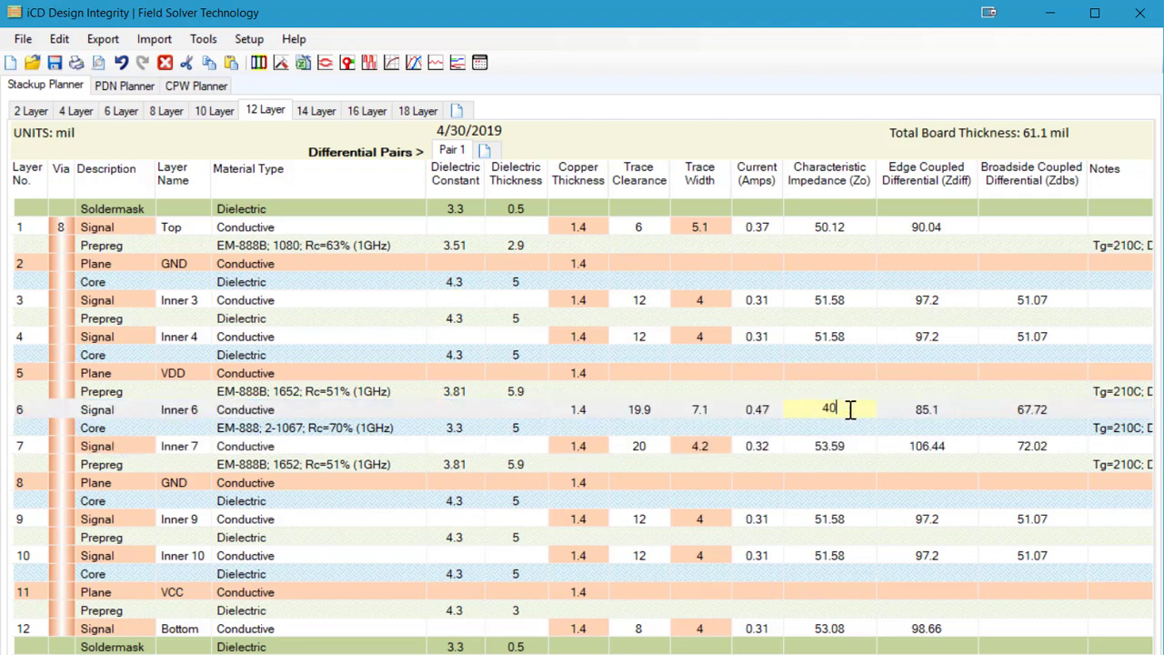
pyautogui.press('Return')
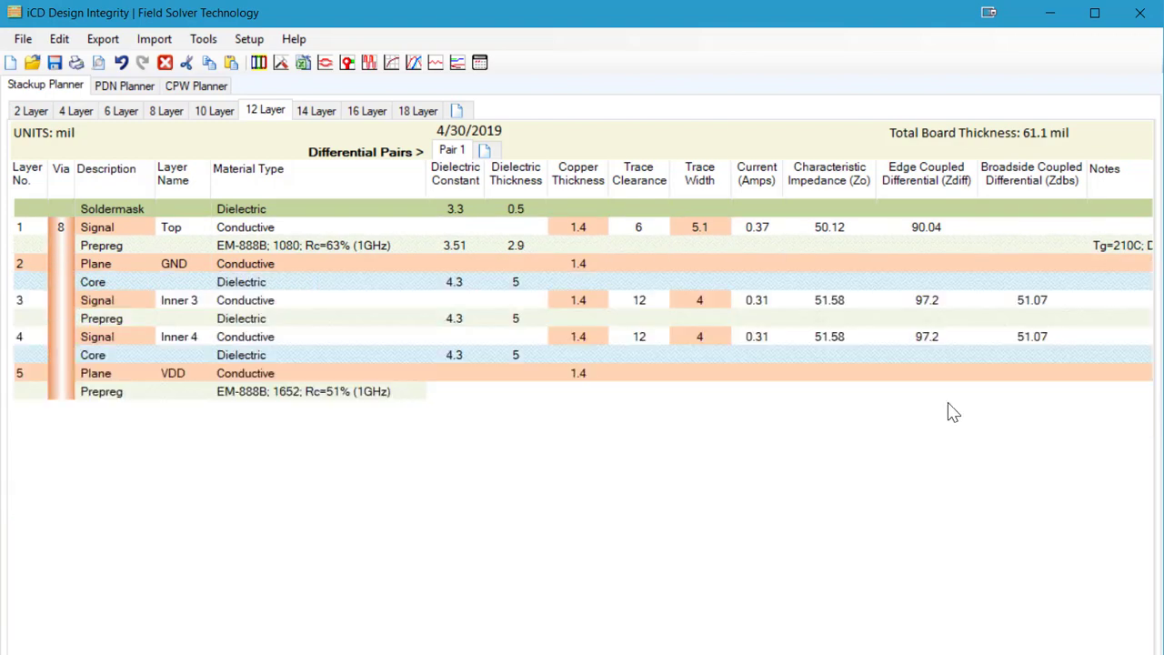
pyautogui.click(942, 410)
pyautogui.click(942, 410)
pyautogui.write('4')
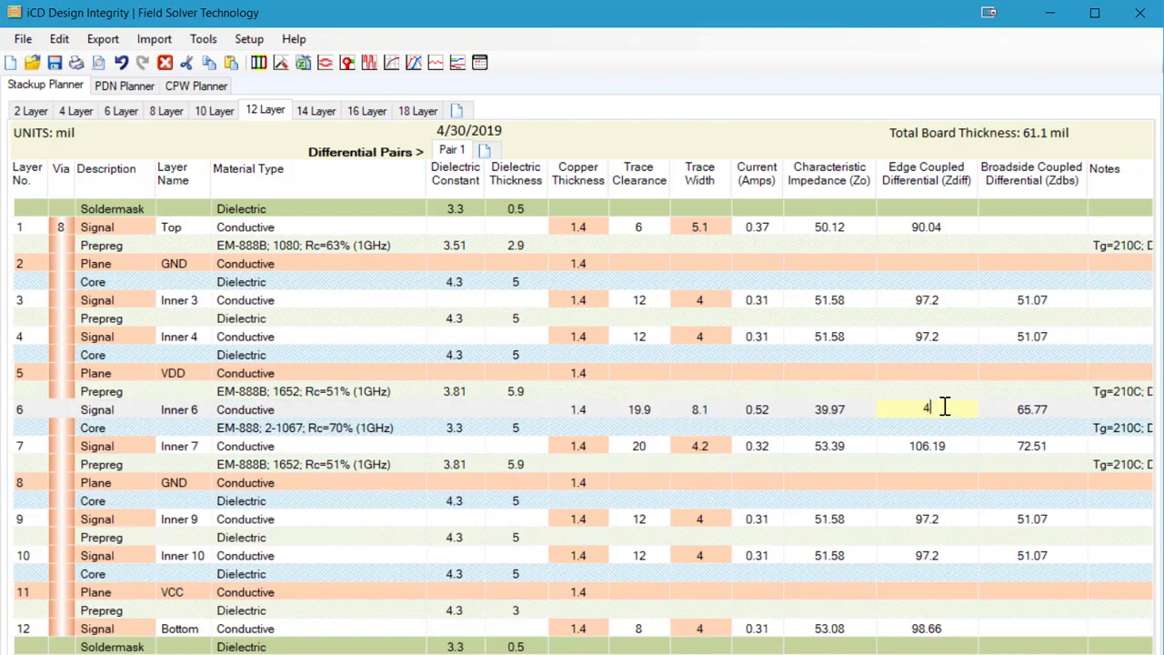
pyautogui.press('BackSpace')
pyautogui.write('890')
pyautogui.press('Return')
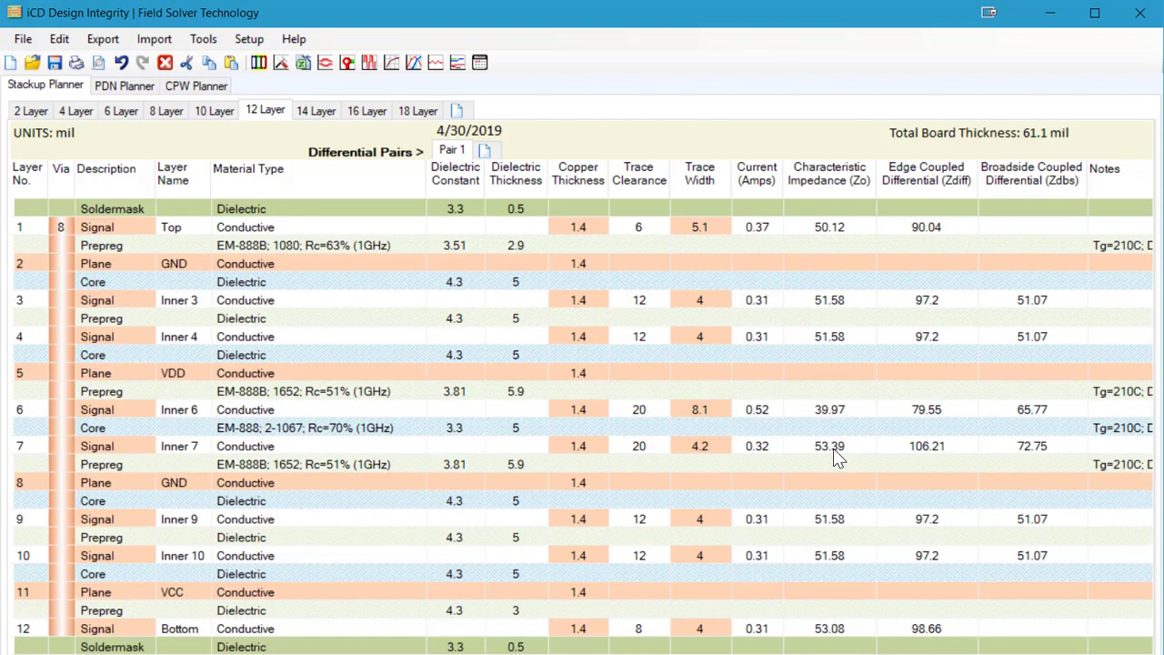
# Solve Inner 7 again with the new dielectrics for 50 ohms characteristic and 100 ohms edge-coupled differential impedance.
pyautogui.click(832, 446)
pyautogui.click(833, 446)
pyautogui.write('50')
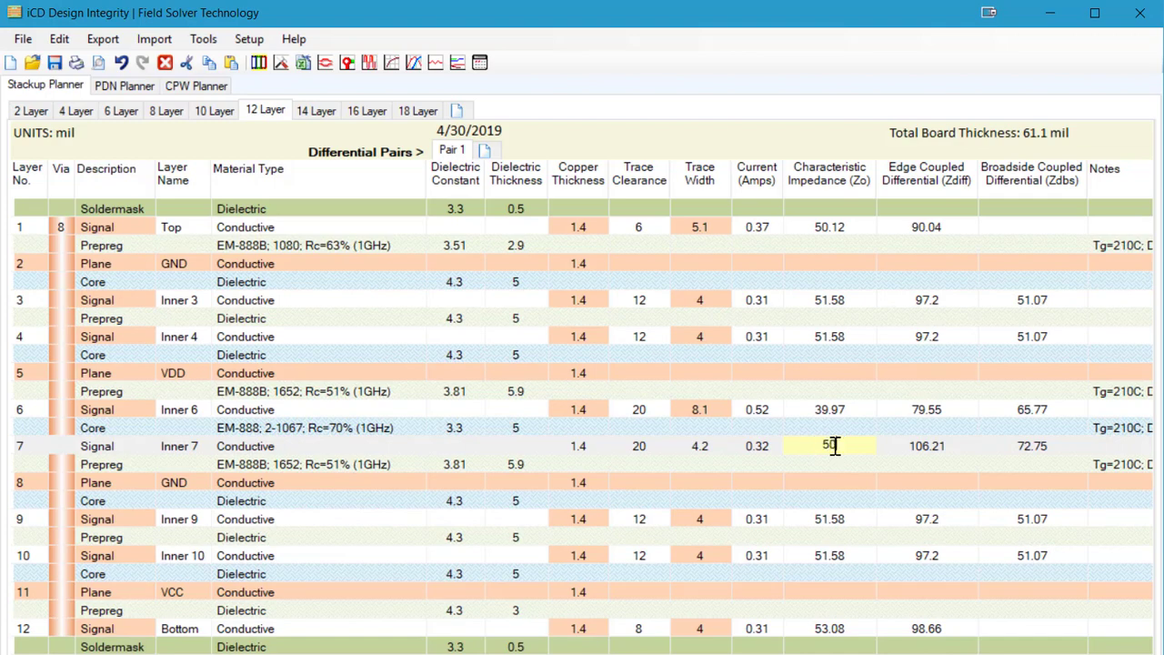
pyautogui.press('Return')
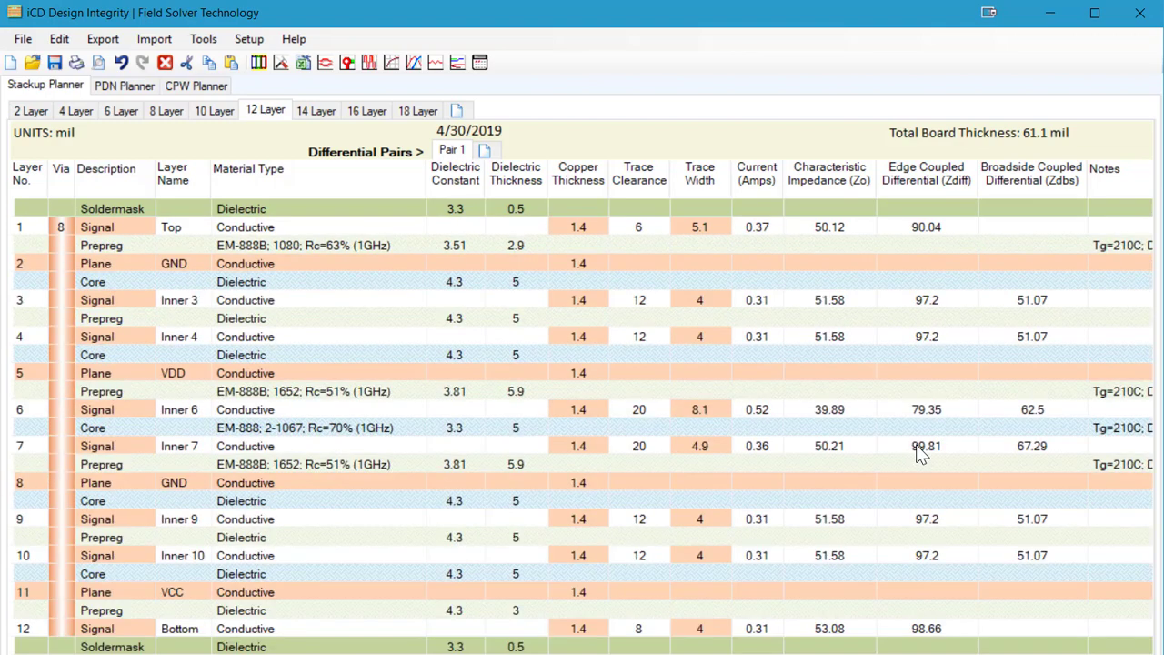
pyautogui.click(918, 447)
pyautogui.click(918, 446)
pyautogui.write('100')
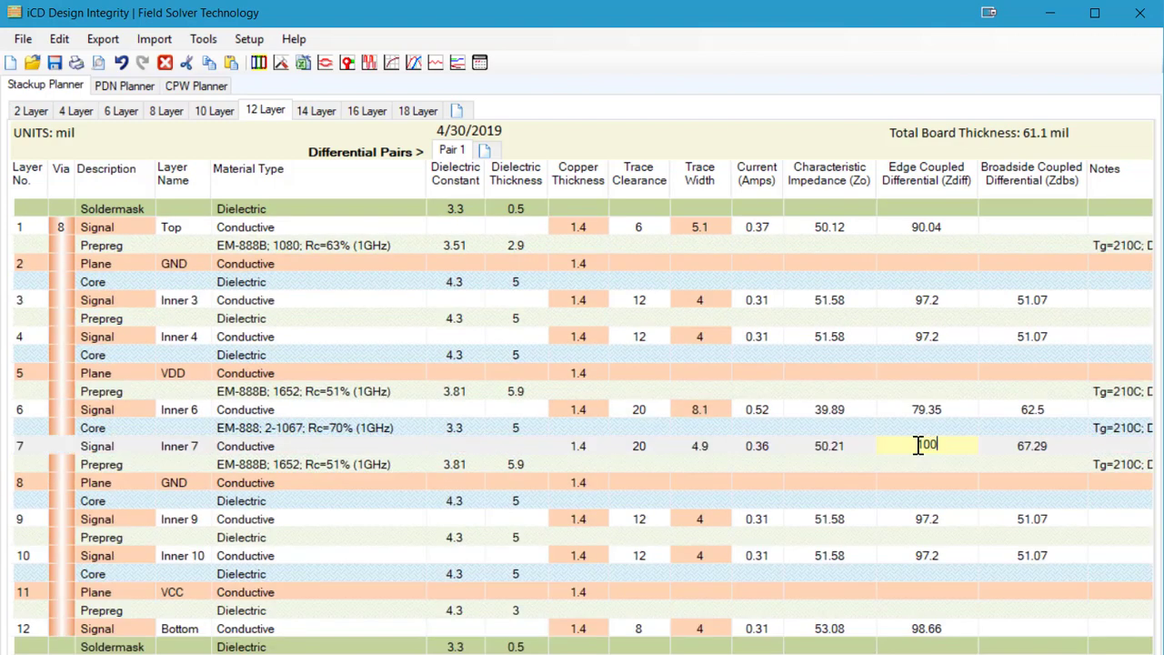
pyautogui.press('Return')
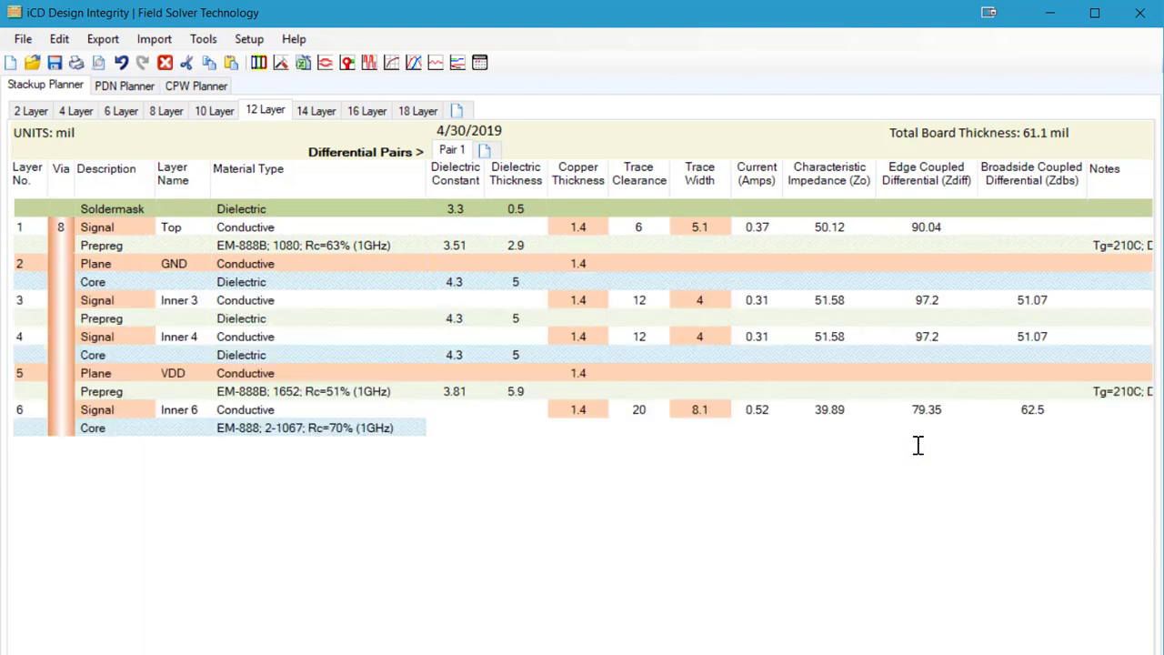